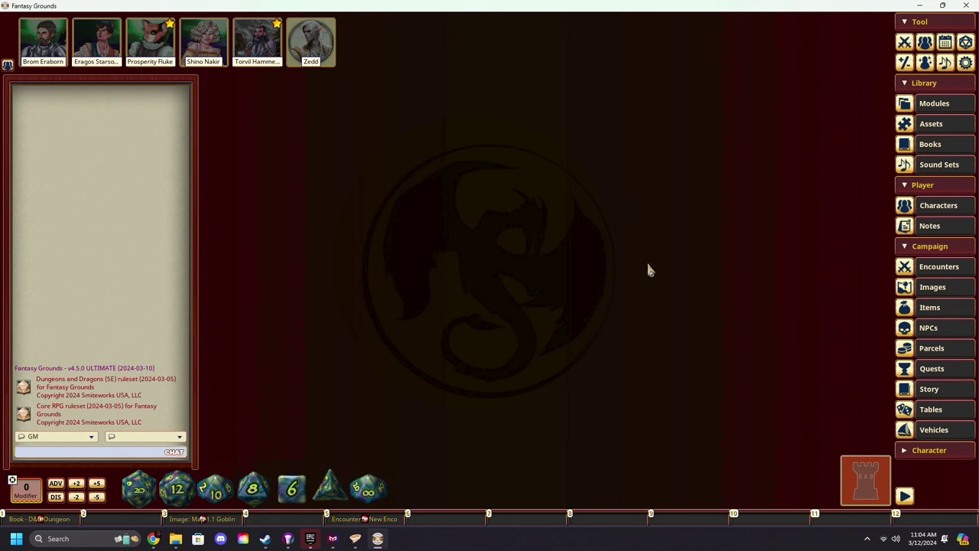
Step: Show the campaign Images list filtered to the (Uncategorized) group, nudged slightly up and left
left_click(956, 295)
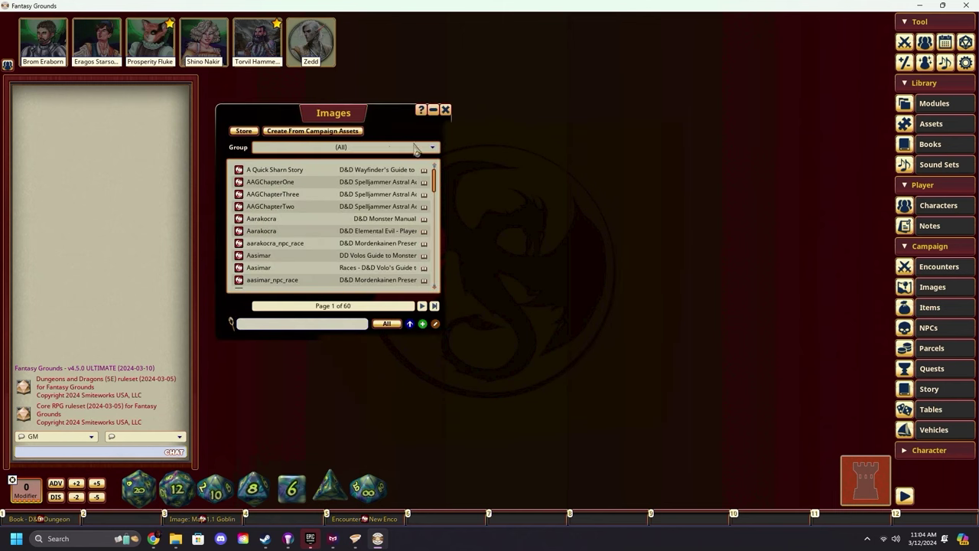
left_click(389, 151)
left_click(297, 159)
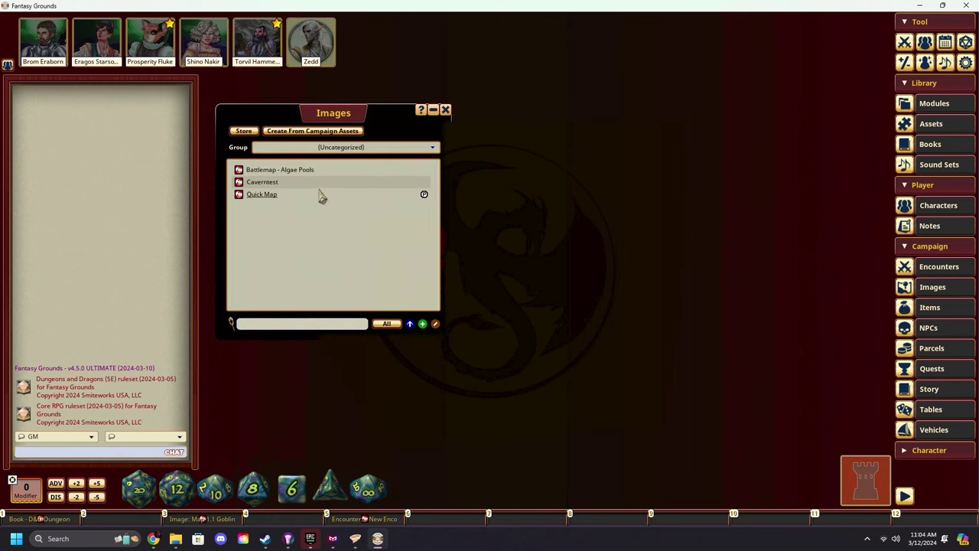
left_click_drag(378, 126, 366, 119)
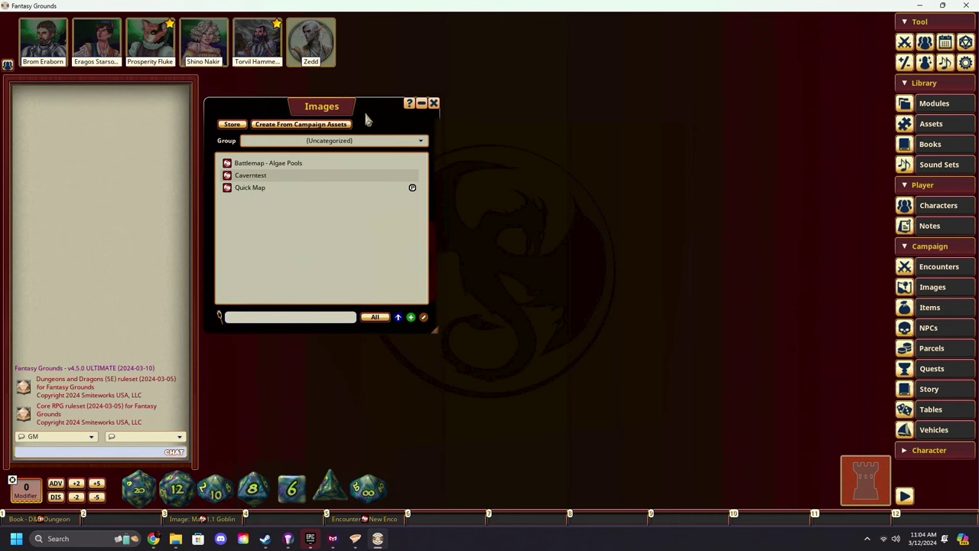
right_click(309, 225)
Step: Filter image Assets by 'sho' and enter the Shockbolt Gamemaster Backgrounds folder
left_click(934, 127)
left_click(933, 125)
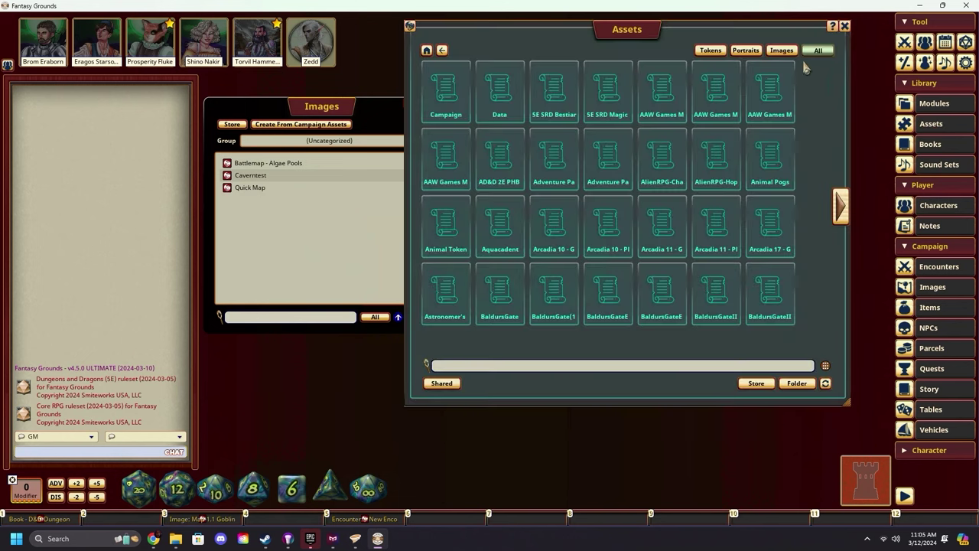
left_click(782, 51)
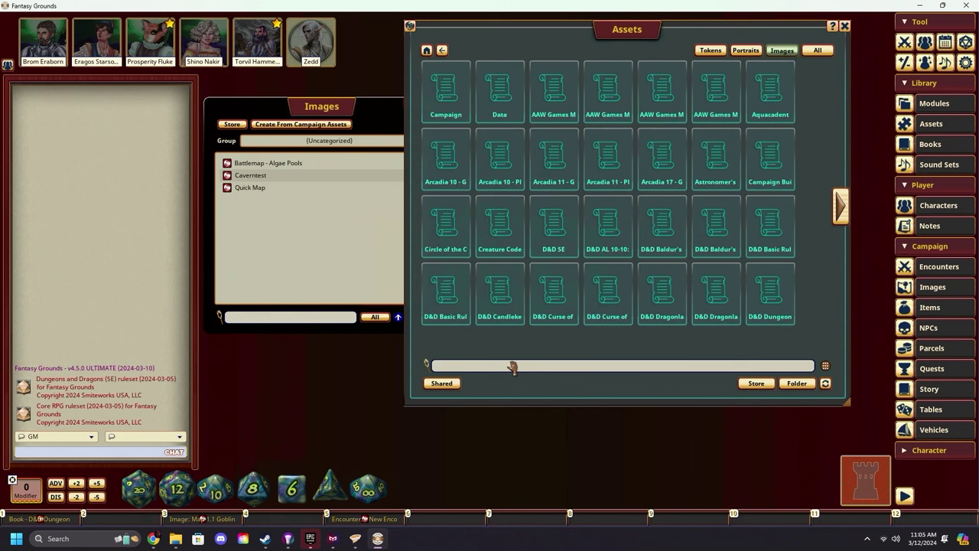
key("Return")
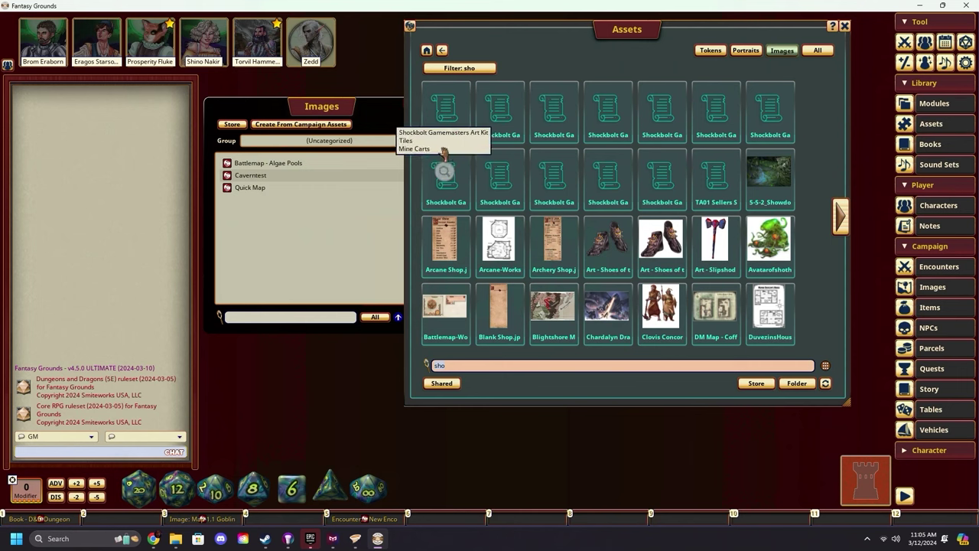
left_click(442, 122)
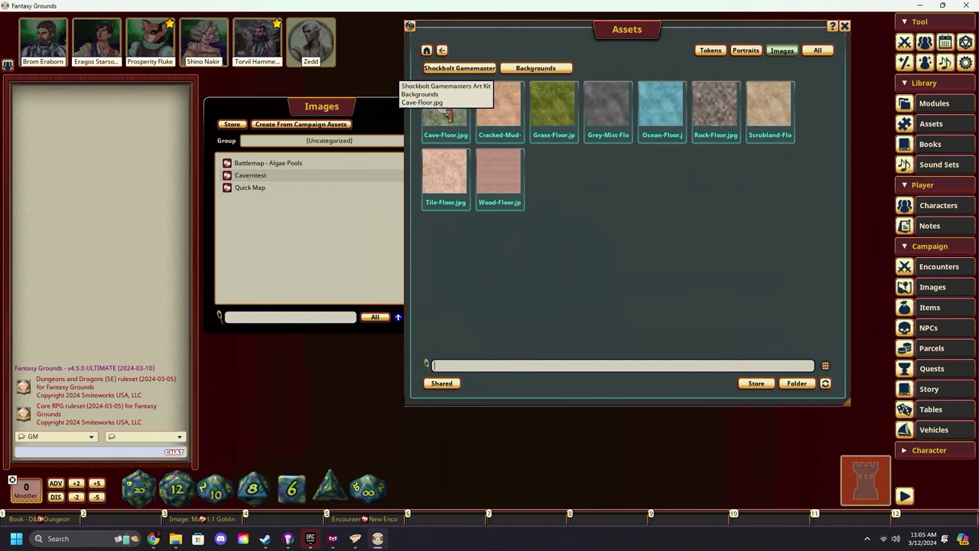
Step: Create a campaign image from Cave-Floor.jpg and enlarge its window
left_click_drag(490, 48, 585, 61)
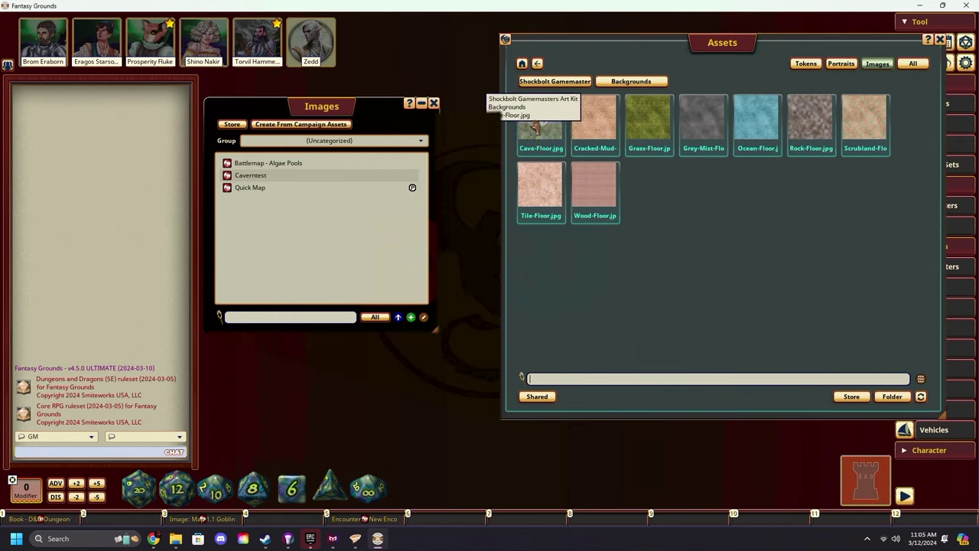
left_click_drag(536, 122, 337, 227)
left_click_drag(433, 146, 370, 60)
left_click_drag(561, 354, 792, 400)
Step: Rename the new image to 'Cavern #1' and reposition its window
left_click(356, 85)
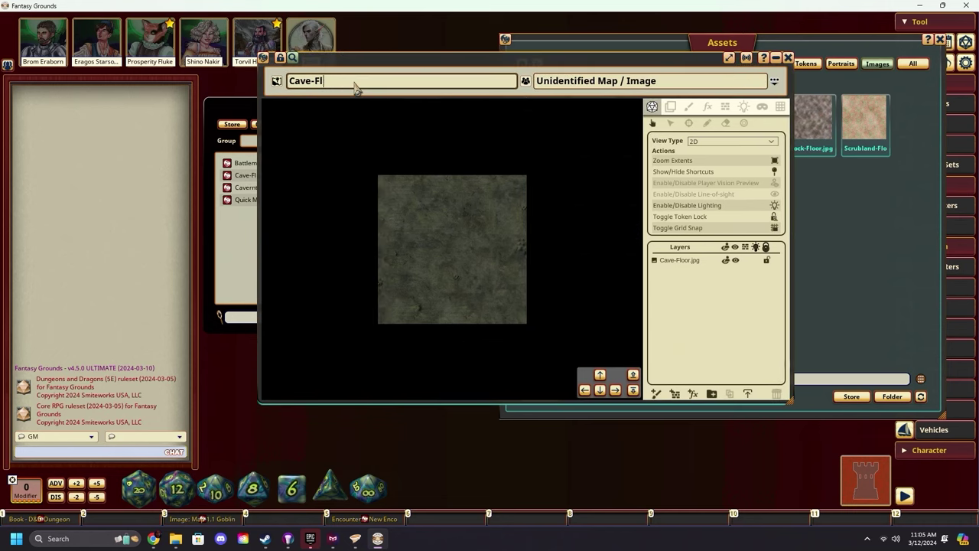
type("ern #1")
left_click_drag(370, 56, 309, 40)
scroll(396, 225, "up", 4)
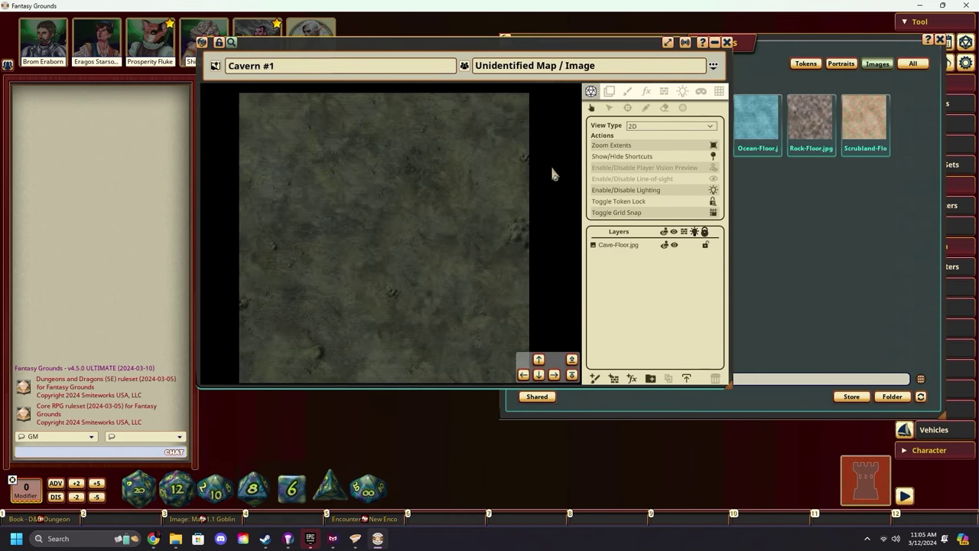
Step: Switch Cavern #1 to painting mode and enlarge the map window
left_click(628, 92)
left_click_drag(620, 57, 603, 43)
left_click_drag(713, 373, 880, 459)
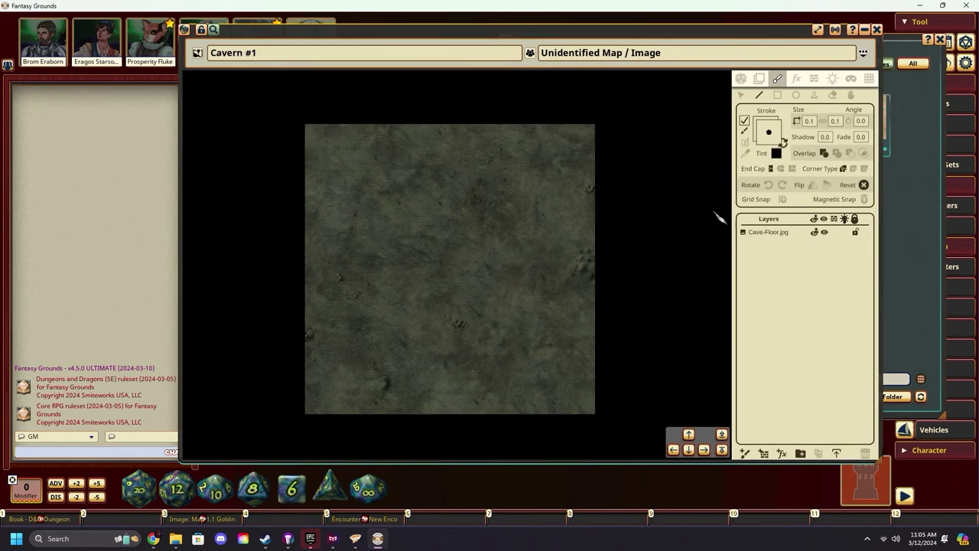
scroll(466, 245, "up", 2)
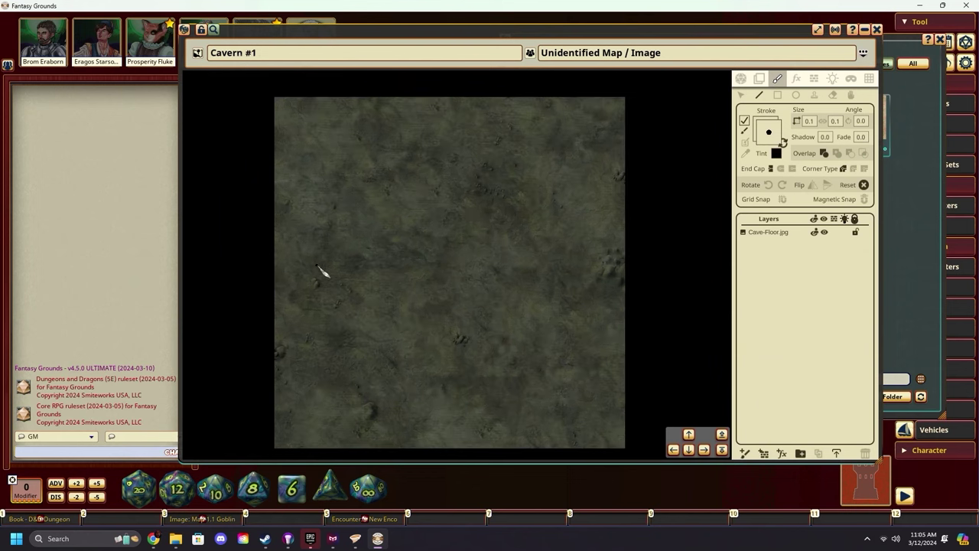
Step: Paint black wall strokes down the left side, along the bottom, and in from the right edge
left_click_drag(281, 267, 283, 270)
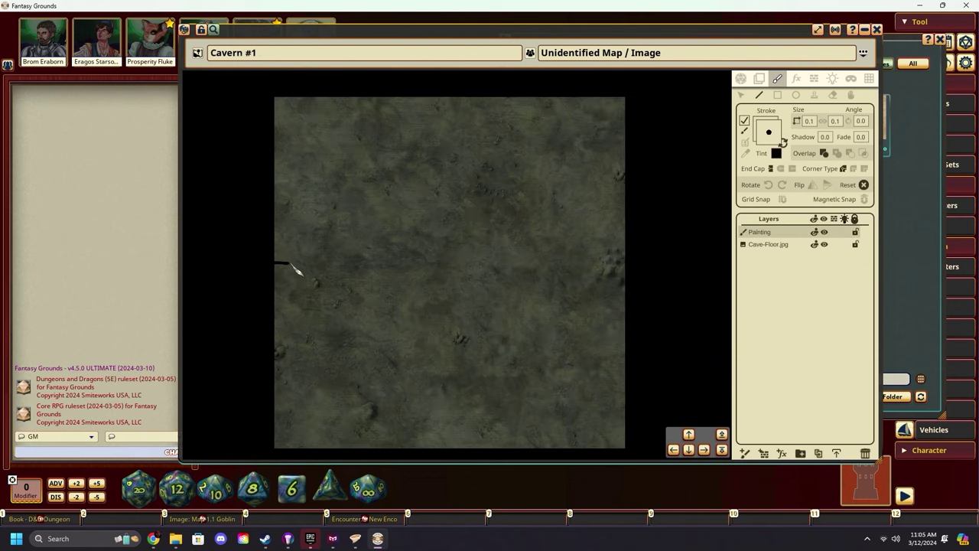
left_click_drag(321, 299, 317, 327)
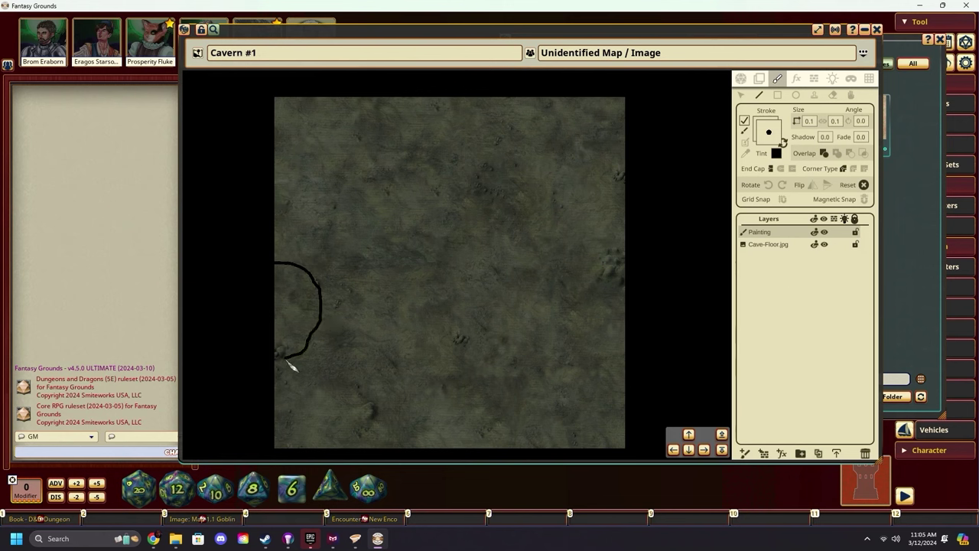
mouse_move(289, 364)
left_mouse_down()
mouse_move(287, 389)
mouse_move(303, 419)
mouse_move(413, 404)
left_mouse_up()
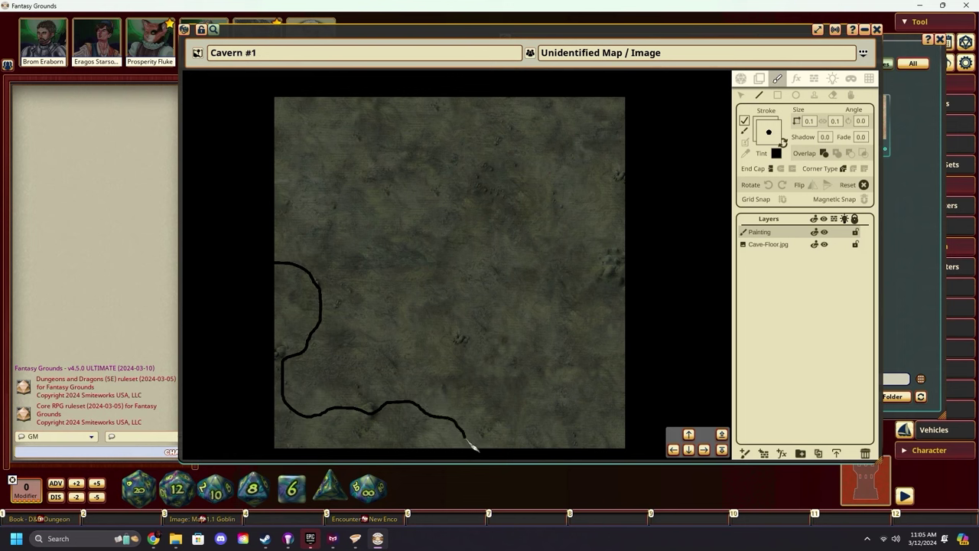
left_click_drag(470, 443, 470, 454)
mouse_move(575, 439)
left_mouse_down()
mouse_move(602, 439)
mouse_move(567, 352)
mouse_move(569, 300)
mouse_move(587, 240)
mouse_move(628, 215)
left_mouse_up()
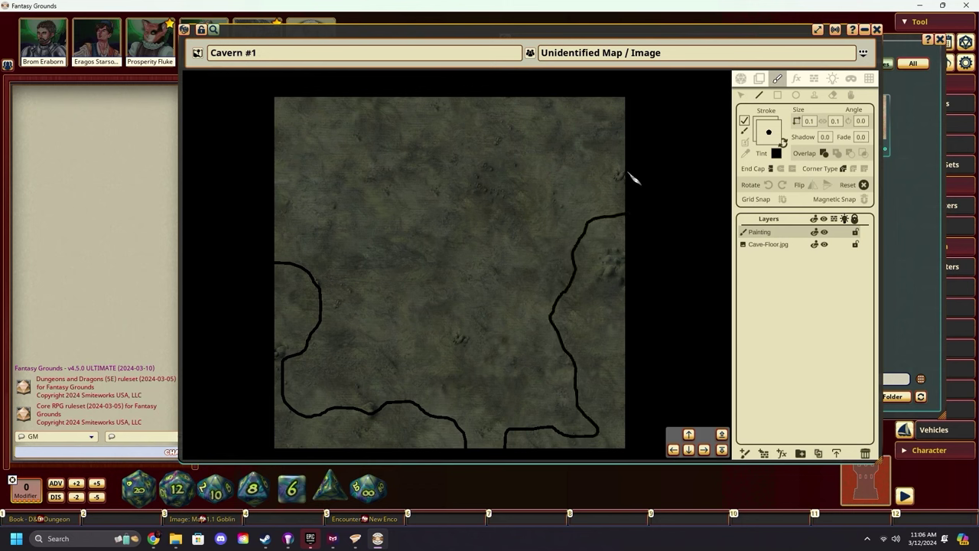
mouse_move(629, 174)
left_mouse_down()
mouse_move(565, 178)
mouse_move(512, 105)
mouse_move(509, 131)
mouse_move(488, 152)
mouse_move(414, 138)
mouse_move(419, 157)
mouse_move(352, 166)
mouse_move(334, 216)
mouse_move(269, 240)
left_mouse_up()
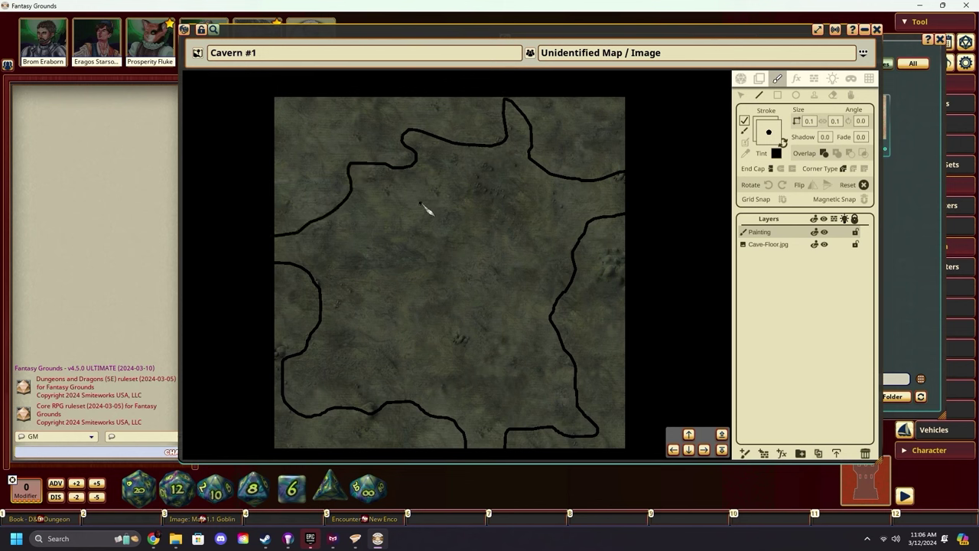
Step: Paint a small closed rock loop upper middle and a long oval rock lower middle
mouse_move(425, 205)
left_mouse_down()
mouse_move(449, 221)
mouse_move(433, 277)
mouse_move(396, 257)
mouse_move(412, 212)
mouse_move(429, 208)
left_mouse_up()
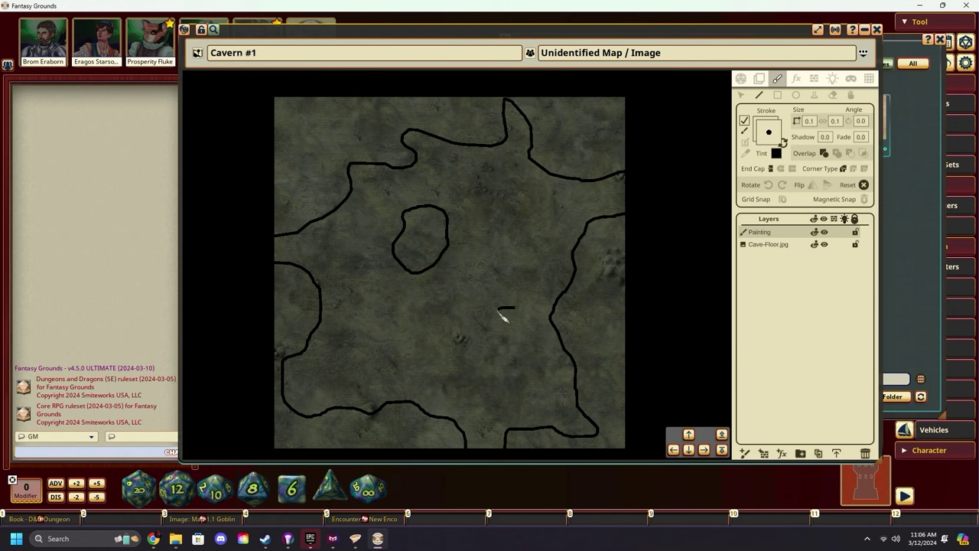
mouse_move(499, 312)
left_mouse_down()
mouse_move(372, 367)
mouse_move(387, 384)
mouse_move(447, 393)
mouse_move(508, 386)
mouse_move(527, 356)
mouse_move(524, 322)
left_mouse_up()
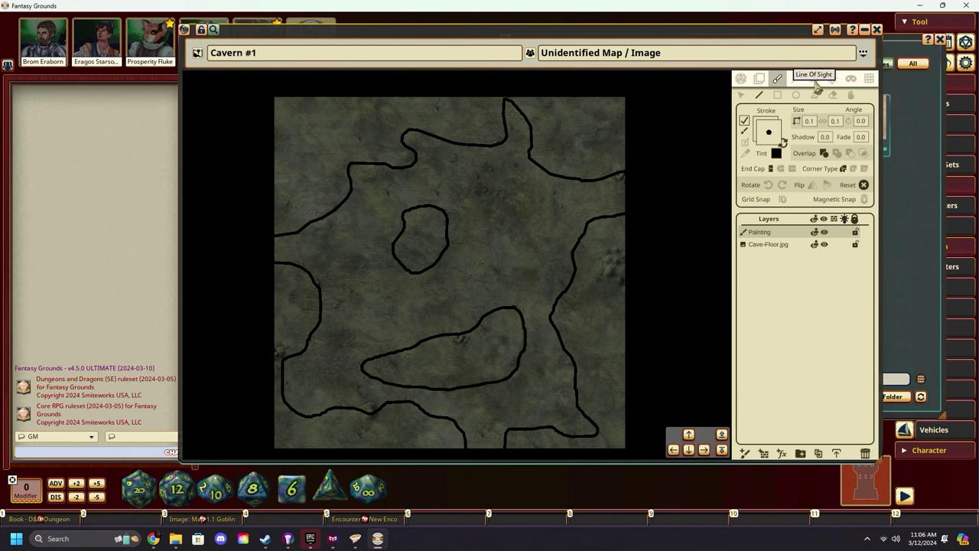
Step: Duplicate the paint layer as line-of-sight walls, then return to the View settings
left_click(818, 86)
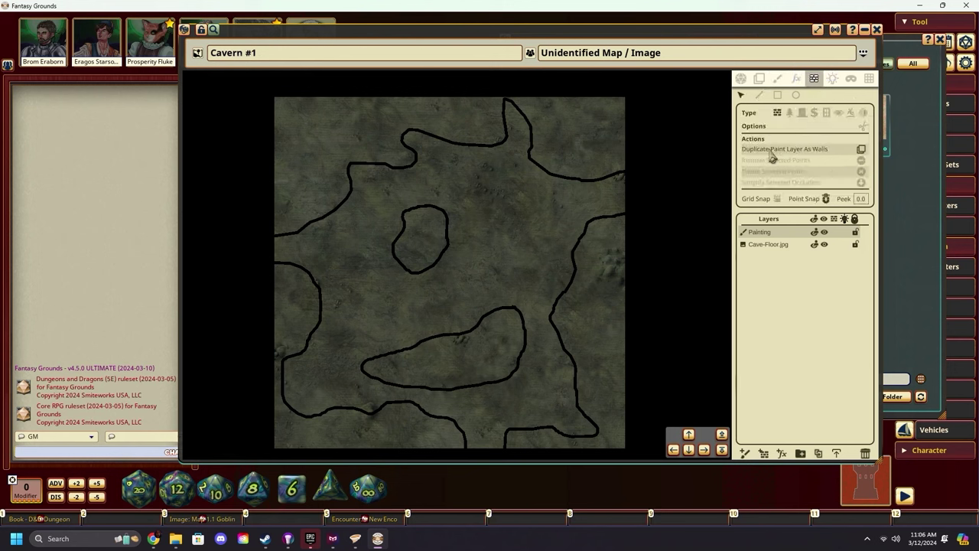
left_click(823, 150)
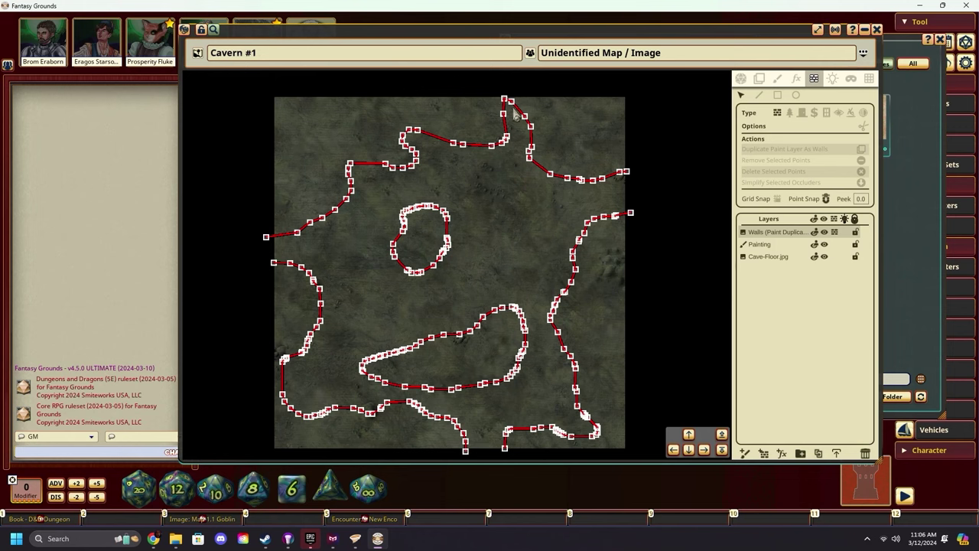
scroll(293, 215, "up", 5)
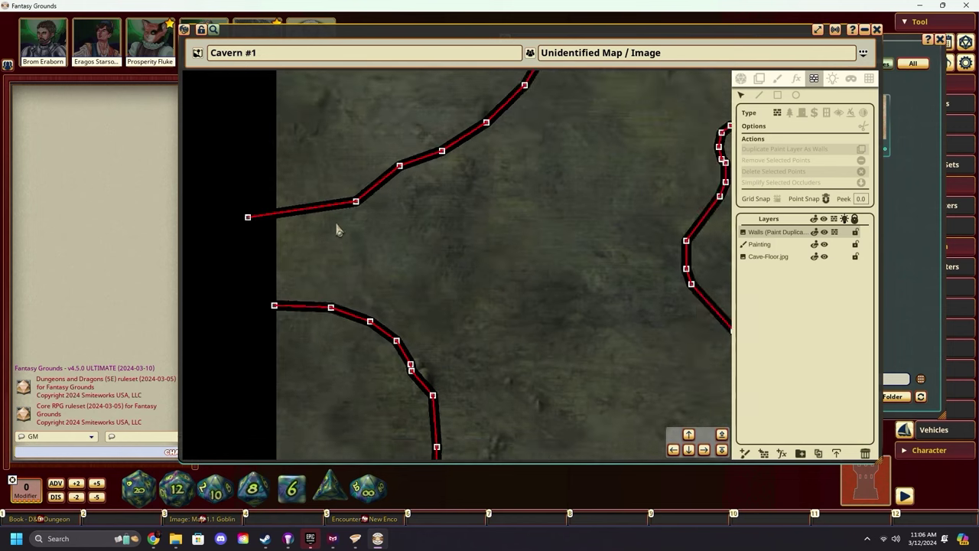
scroll(322, 306, "down", 5)
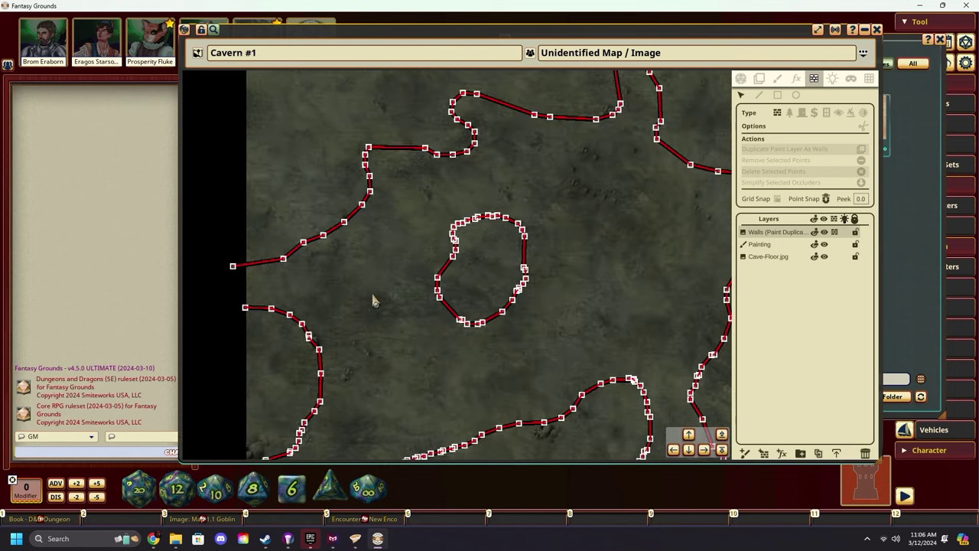
left_click(741, 78)
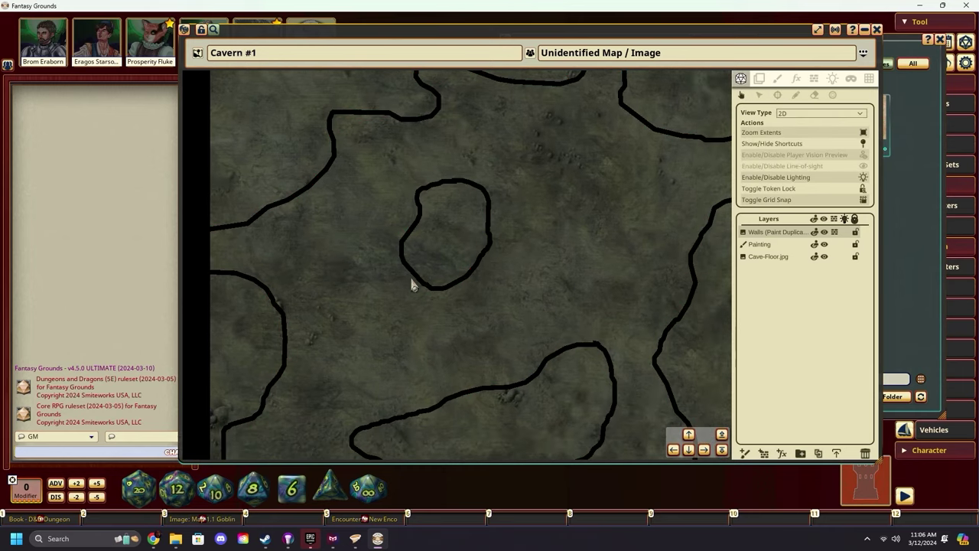
left_click_drag(409, 280, 406, 247)
Step: Turn on line of sight for the Cavern #1 map
scroll(422, 258, "down", 2)
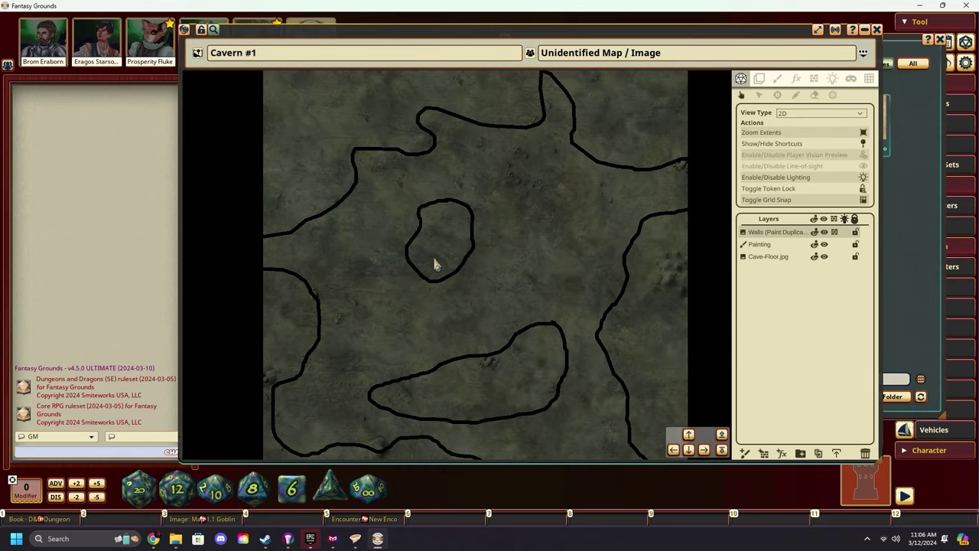
left_click(864, 166)
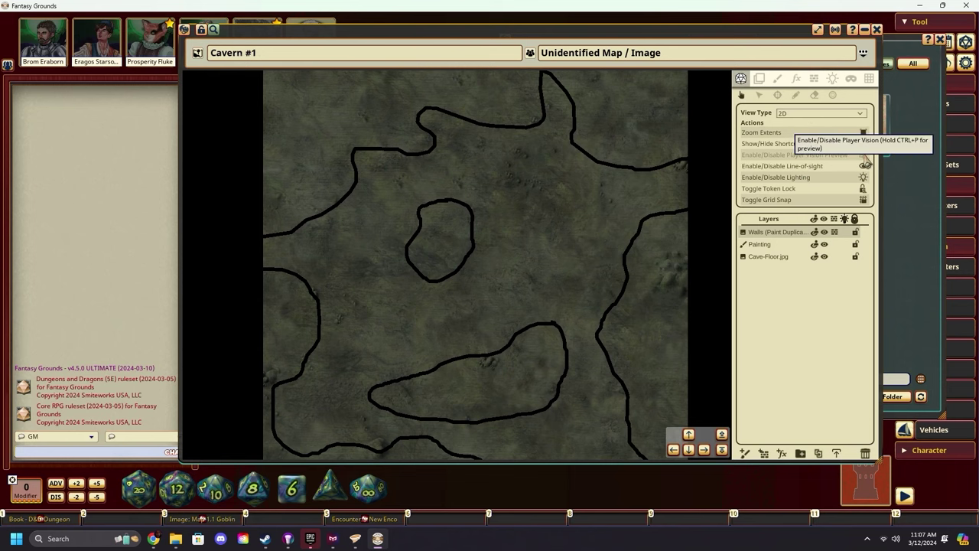
left_click_drag(581, 228, 506, 222)
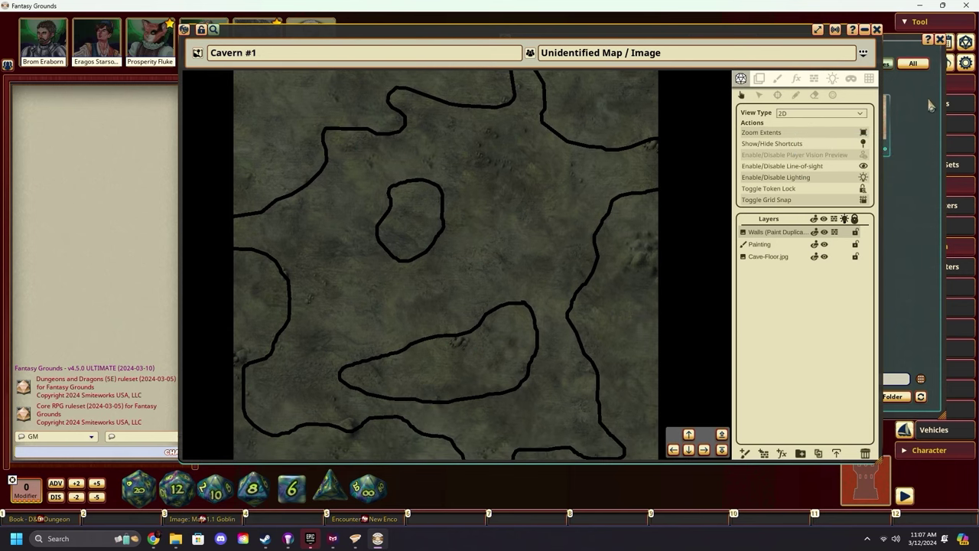
Step: Place two character tokens on the cavern's left side from the Combat Tracker
left_click(940, 40)
left_click(905, 42)
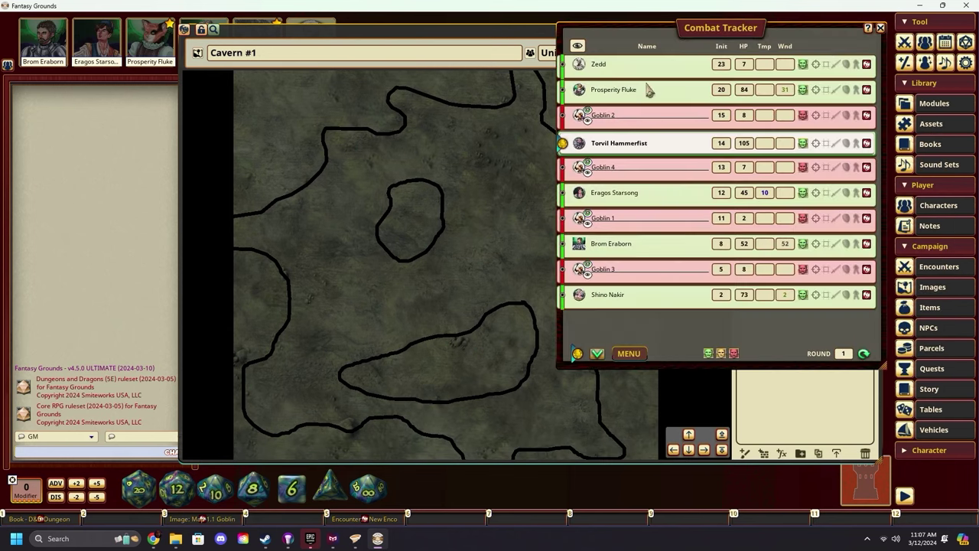
left_click_drag(579, 64, 306, 243)
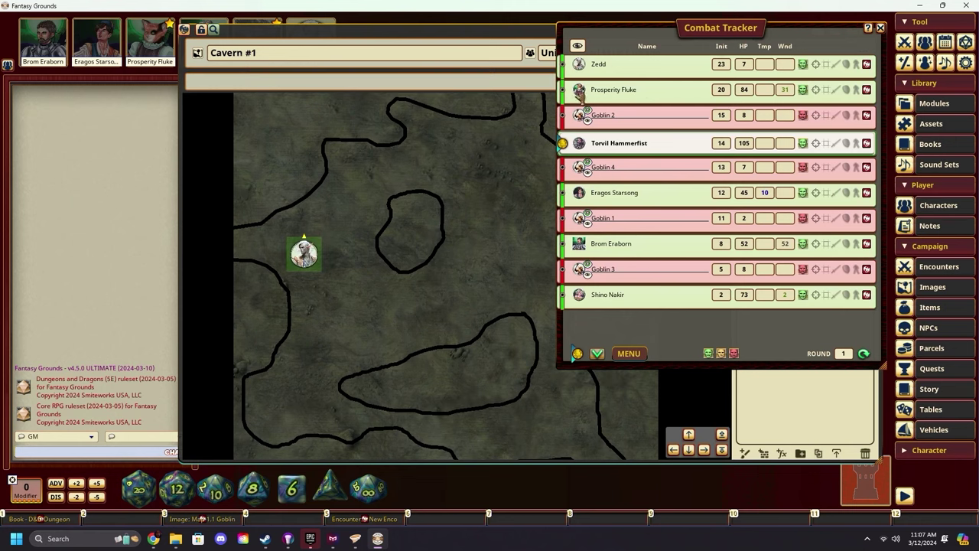
left_click_drag(579, 91, 305, 288)
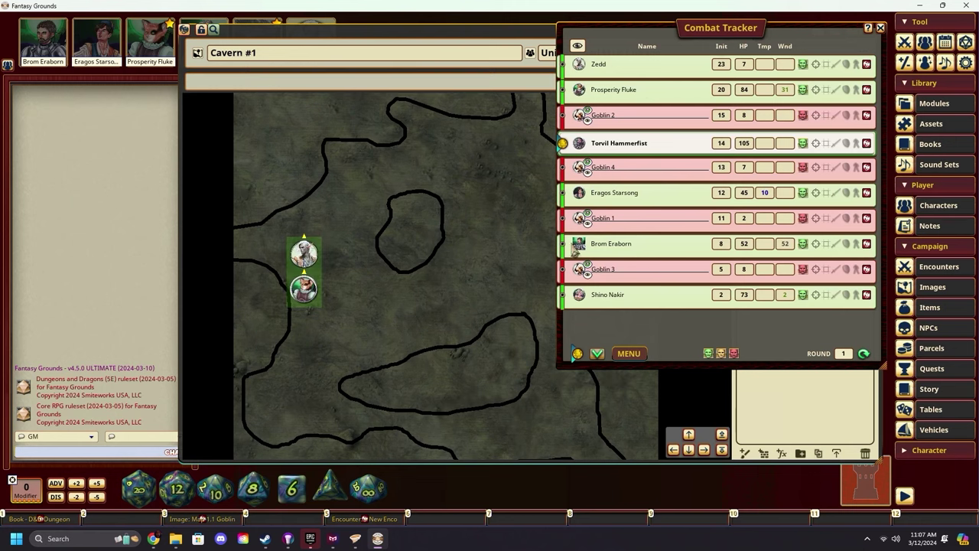
Step: Place three goblin tokens: bottom, lower right, and top of the cave
left_click_drag(521, 254, 449, 176)
left_click(905, 43)
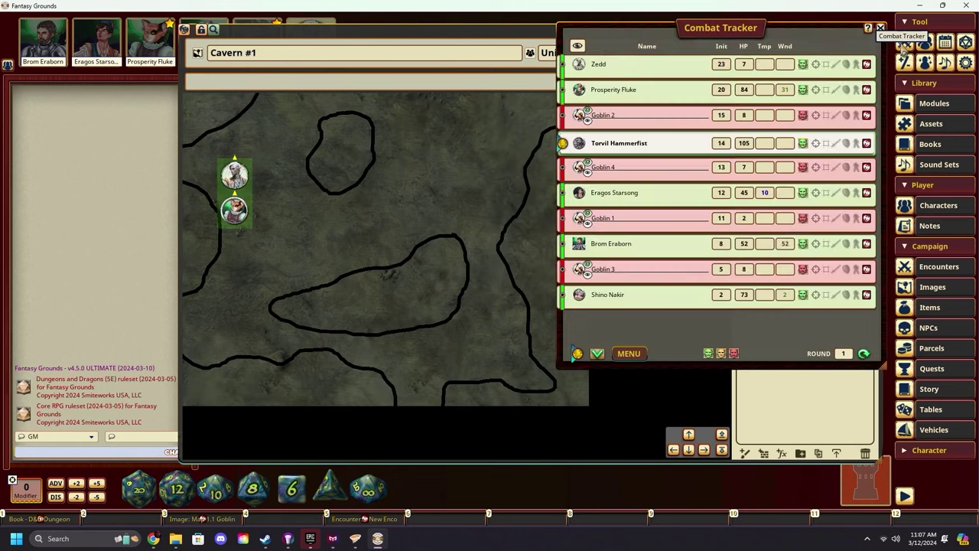
left_click_drag(582, 272, 429, 352)
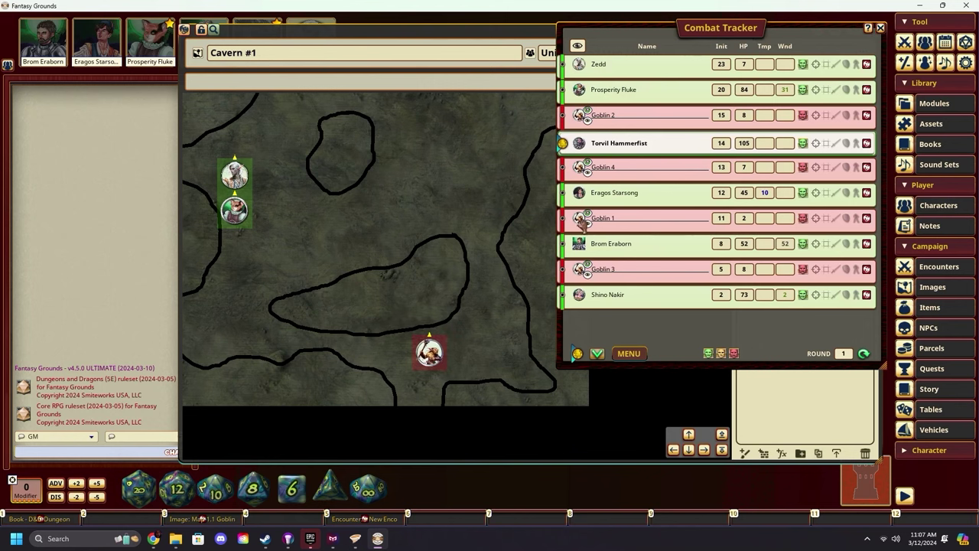
left_click_drag(582, 222, 482, 317)
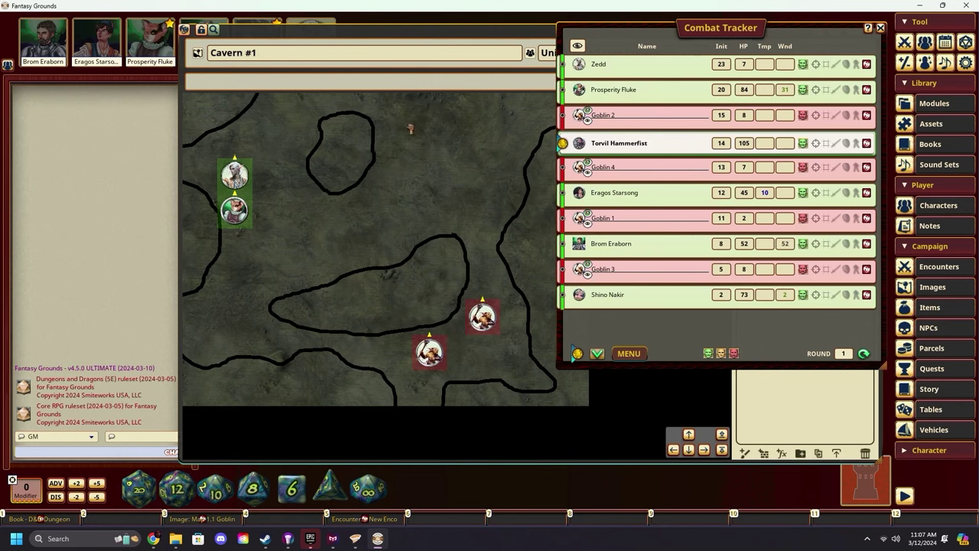
left_click_drag(408, 127, 394, 104)
Step: Move the two character tokens further into the cave to show their vision
left_click(433, 160)
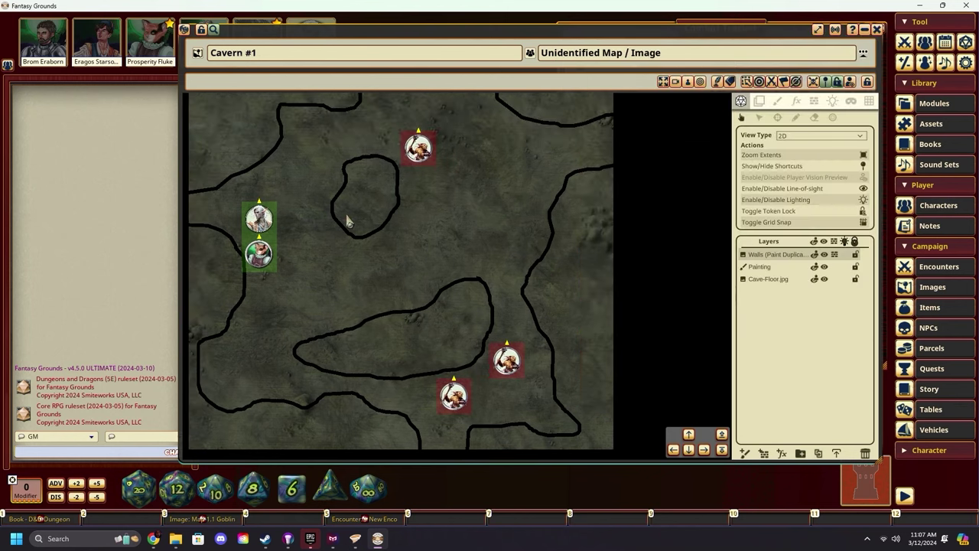
left_click(302, 232)
left_click_drag(307, 236, 337, 200)
left_click_drag(302, 269, 333, 266)
Step: Zoom the map and switch it to the Free Camera 3D view
scroll(490, 235, "down", 4)
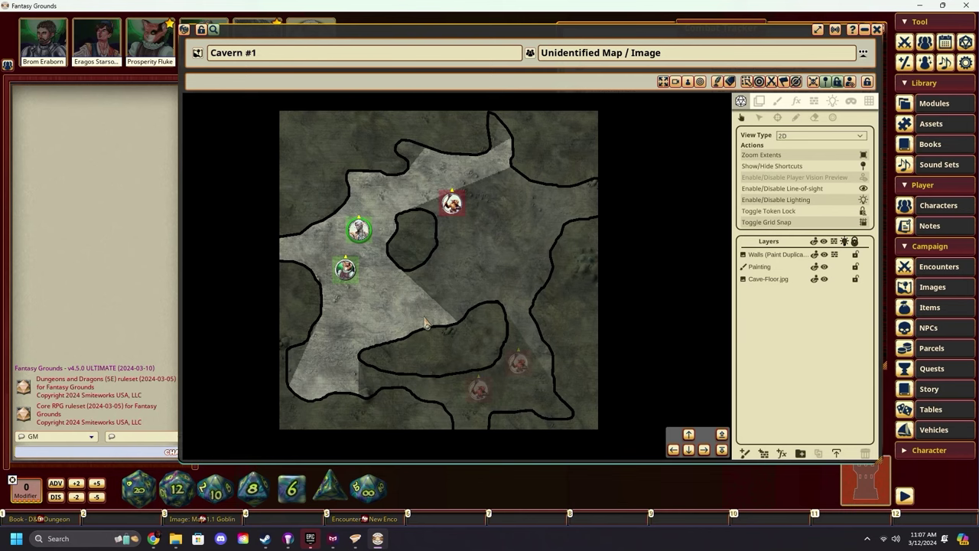
scroll(401, 246, "up", 4)
scroll(517, 241, "down", 2)
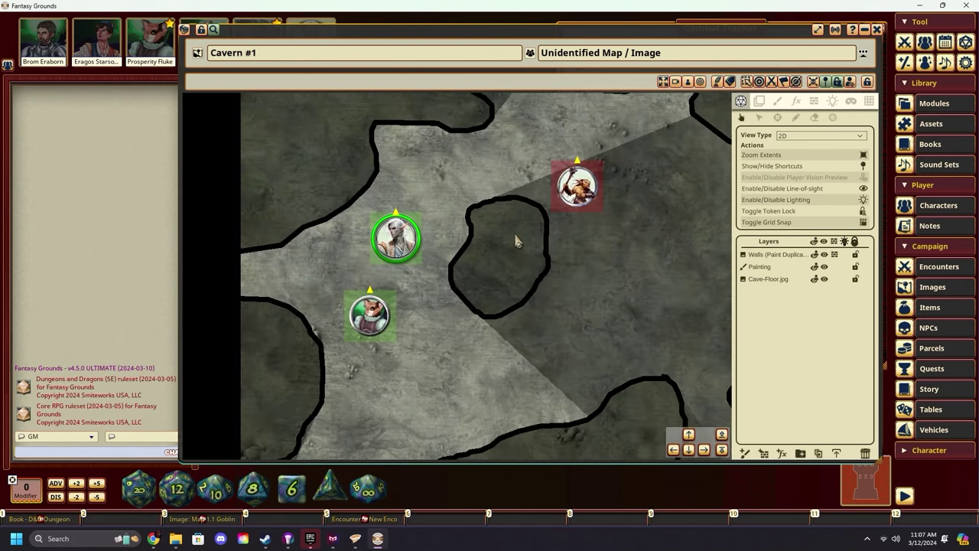
left_click(675, 83)
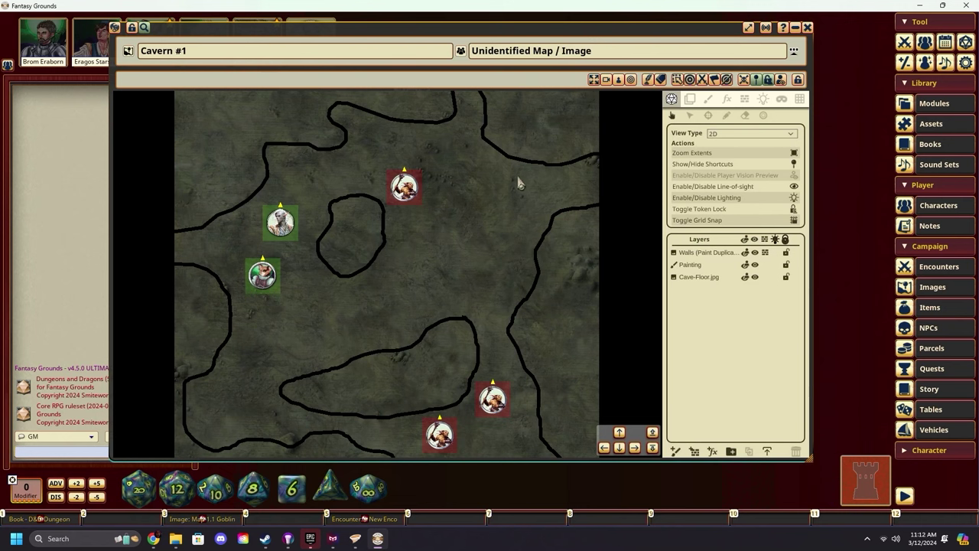
Step: Close Cavern #1 and arrange a narrower asset browser on screen
left_click(807, 30)
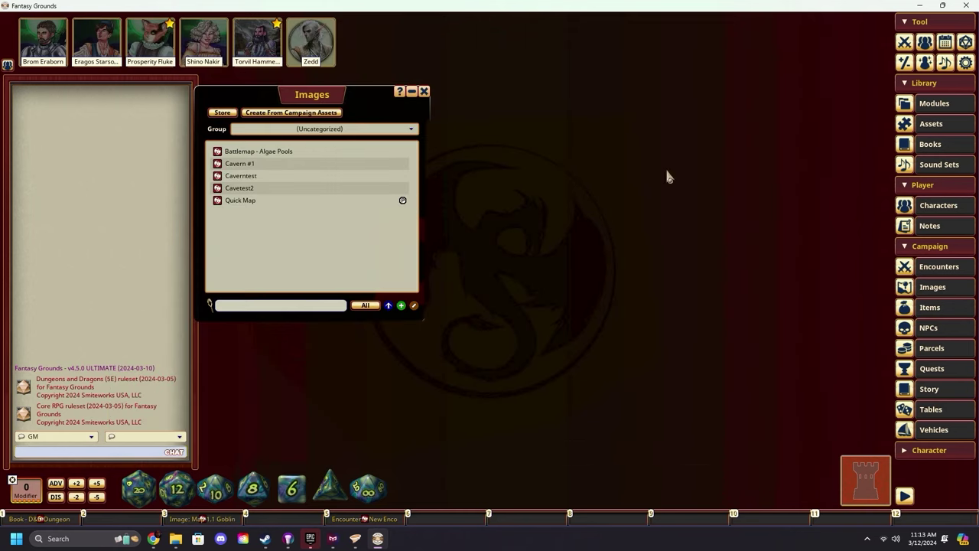
left_click(931, 123)
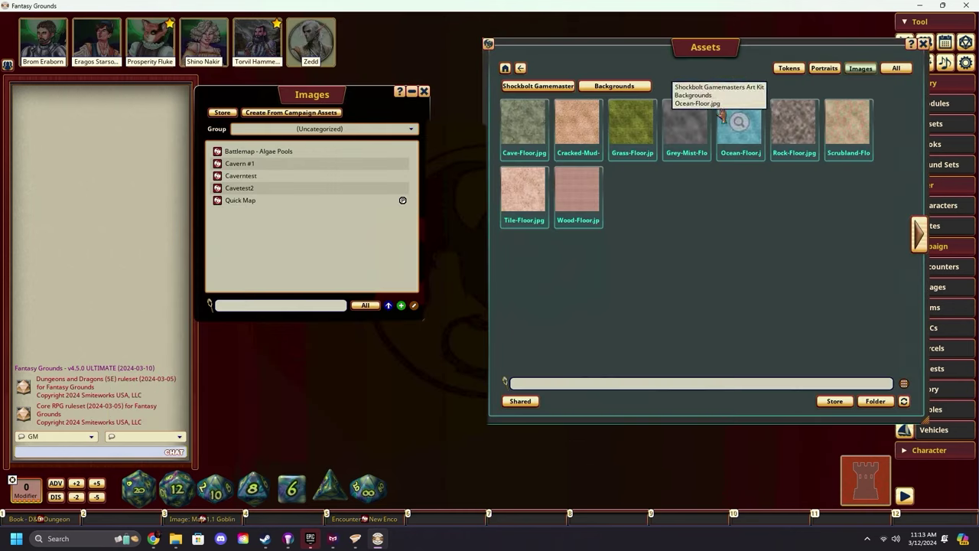
mouse_move(709, 64)
left_mouse_down()
mouse_move(691, 77)
mouse_move(696, 63)
left_mouse_up()
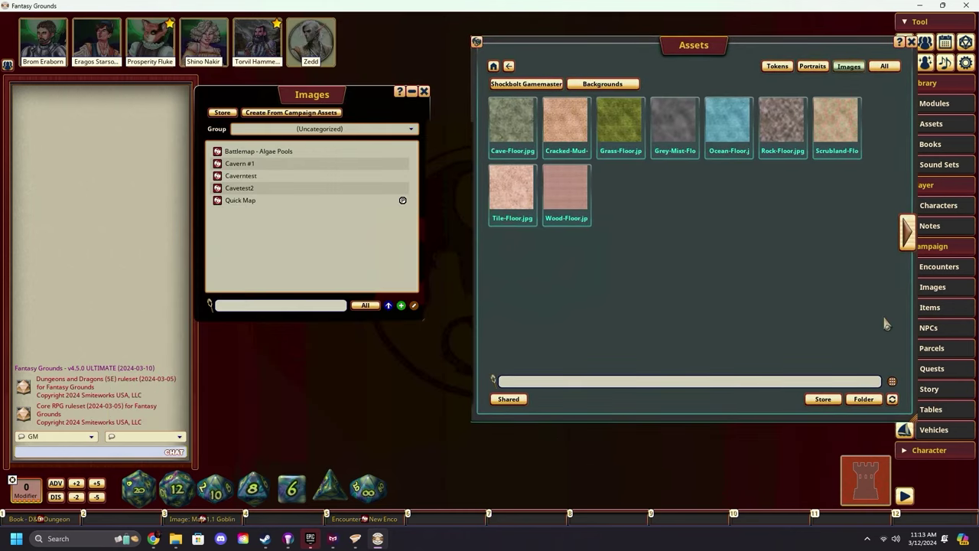
left_click_drag(918, 312, 758, 311)
left_click_drag(626, 46, 751, 38)
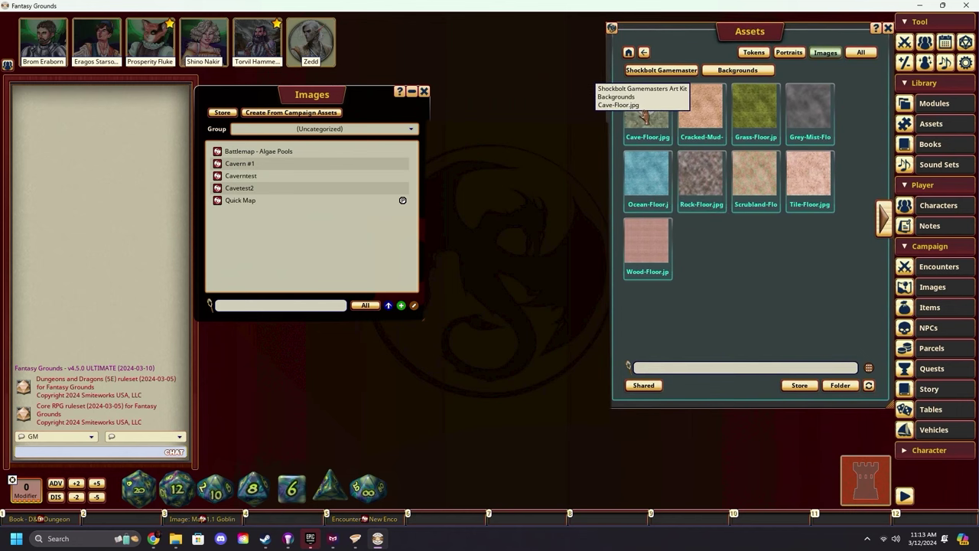
Step: Add Cave-Floor.jpg as a new map image and enlarge its window
left_click_drag(645, 115, 296, 249)
left_click_drag(440, 145, 305, 89)
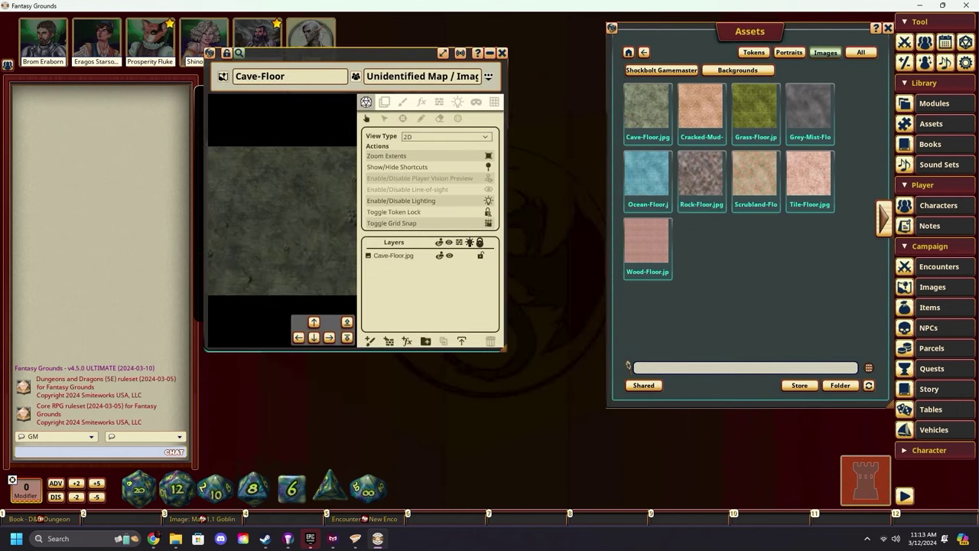
left_click_drag(502, 348, 777, 401)
scroll(416, 253, "up", 4)
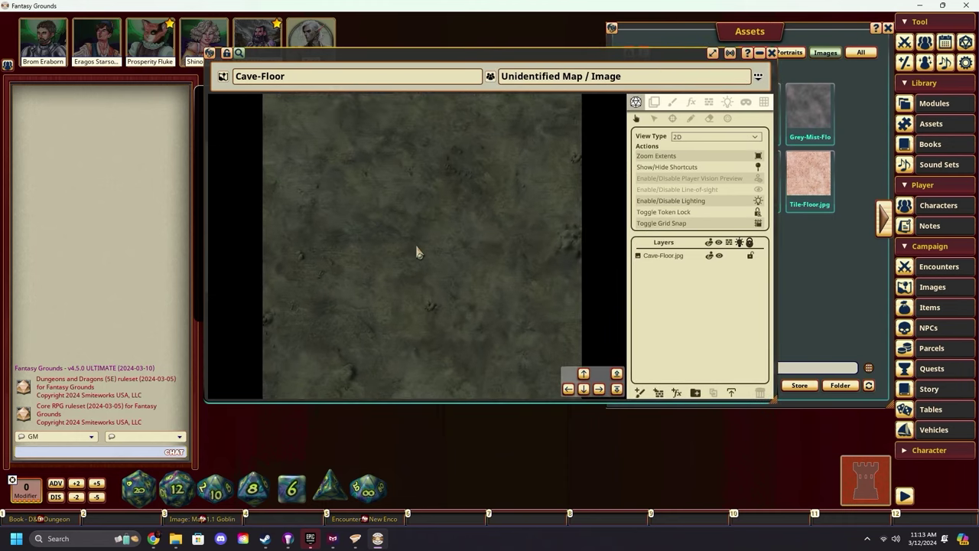
left_click_drag(487, 57, 306, 29)
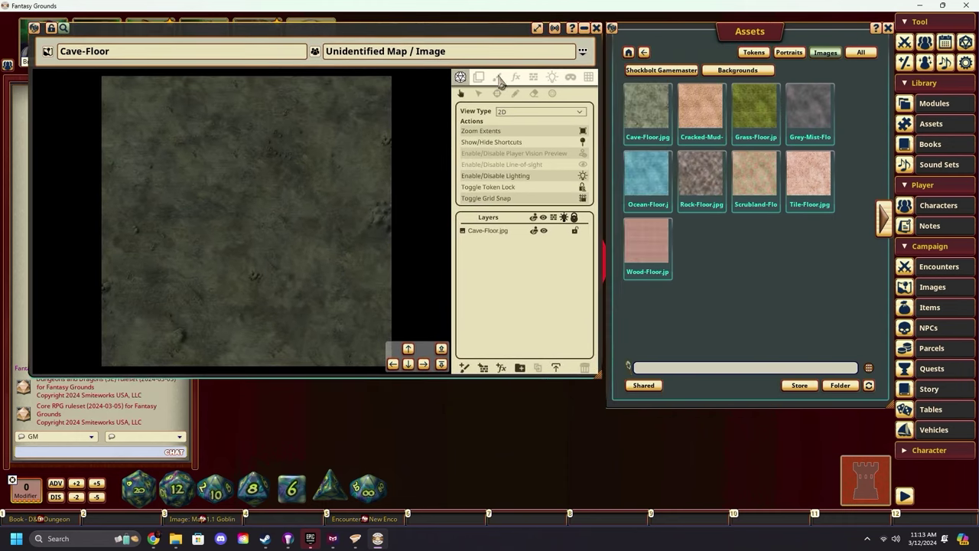
Step: Set paint strokes to Image Paint and open the Shockbolt Tiles › Cave asset folder
left_click(499, 79)
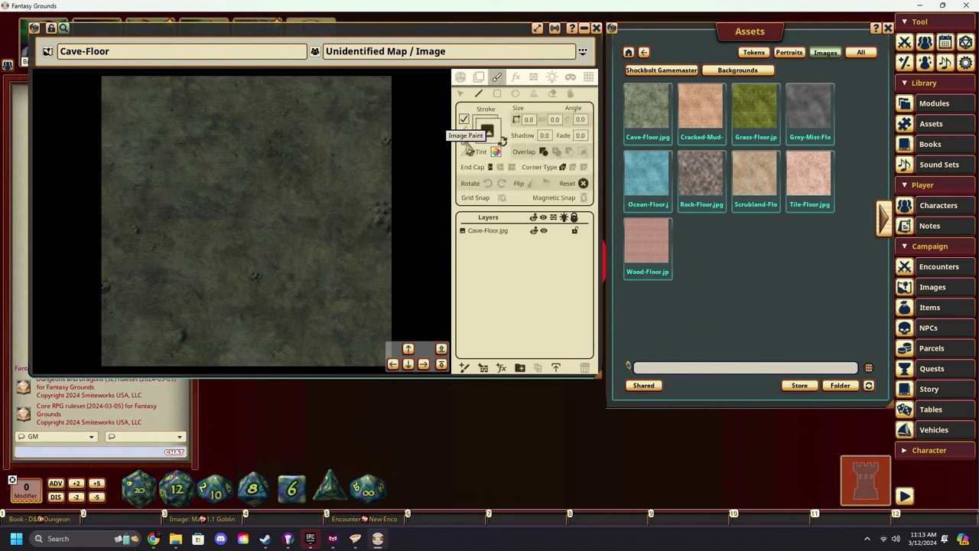
left_click(465, 141)
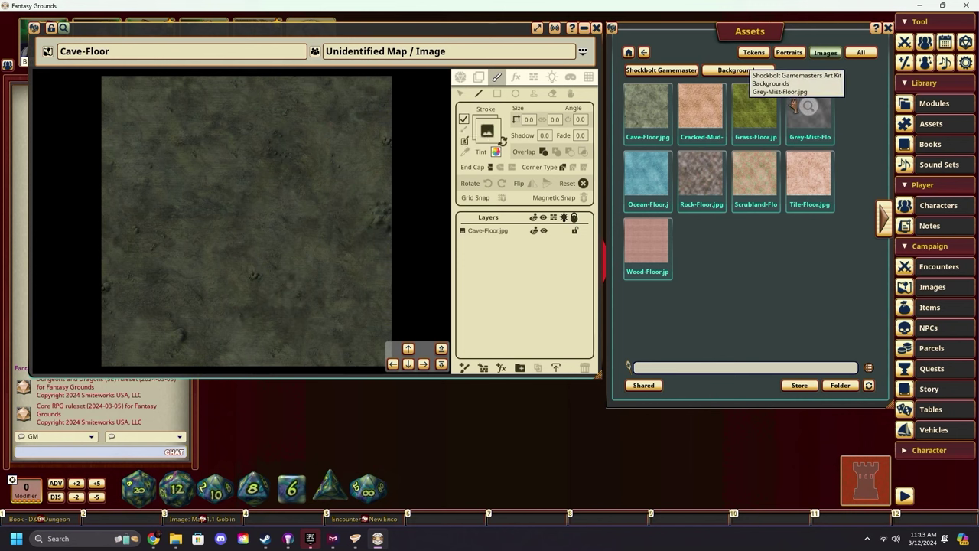
left_click(646, 52)
left_click(646, 55)
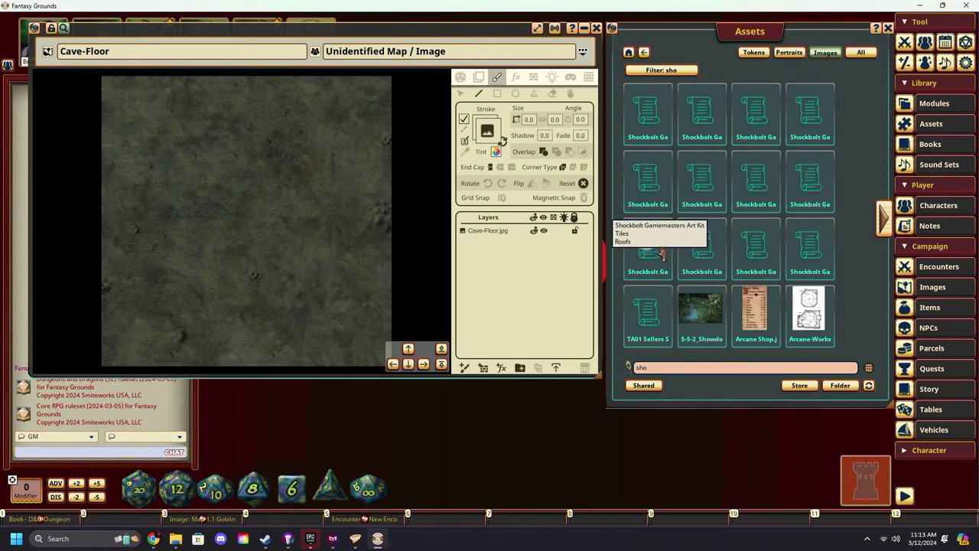
left_click(765, 191)
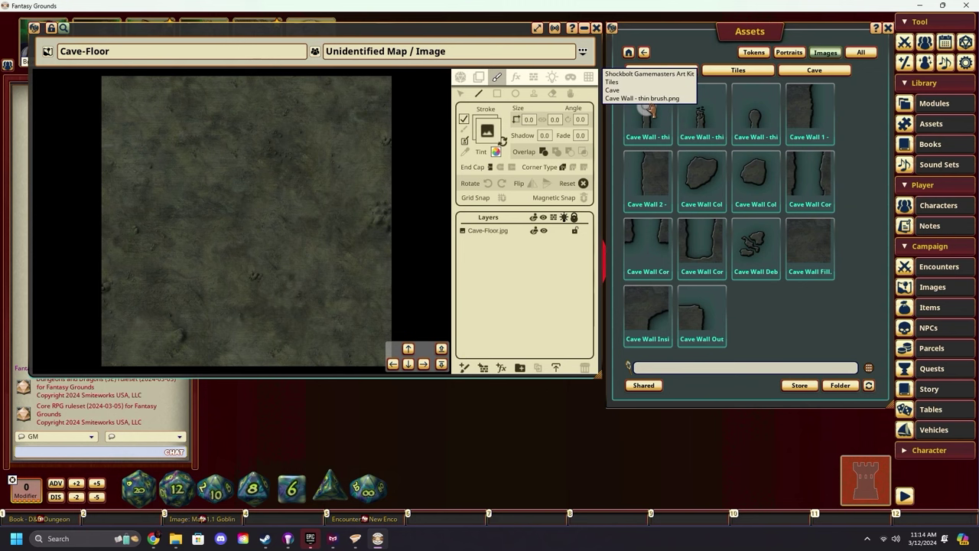
Step: Load the thin cave wall image as the brush and start a wall at the left edge
left_click_drag(648, 110, 487, 130)
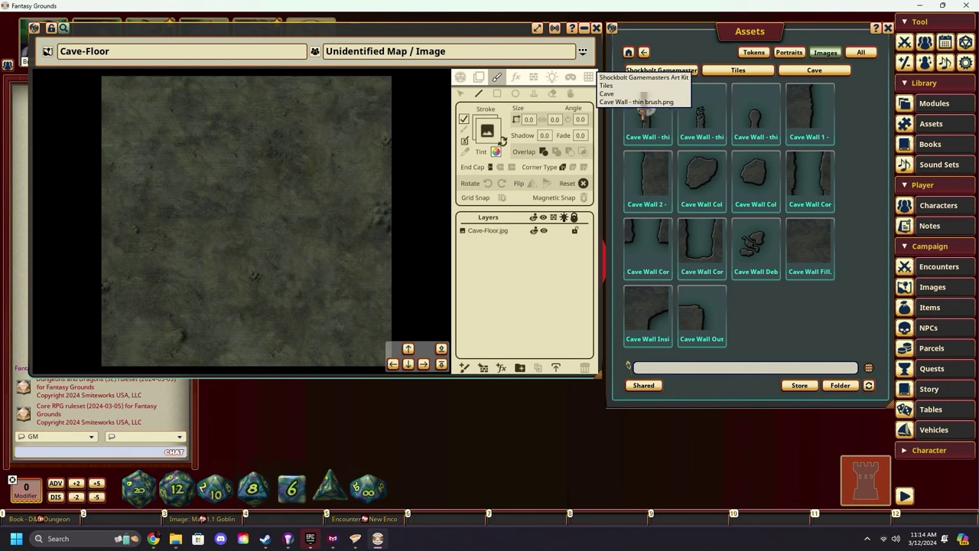
left_click_drag(645, 111, 490, 134)
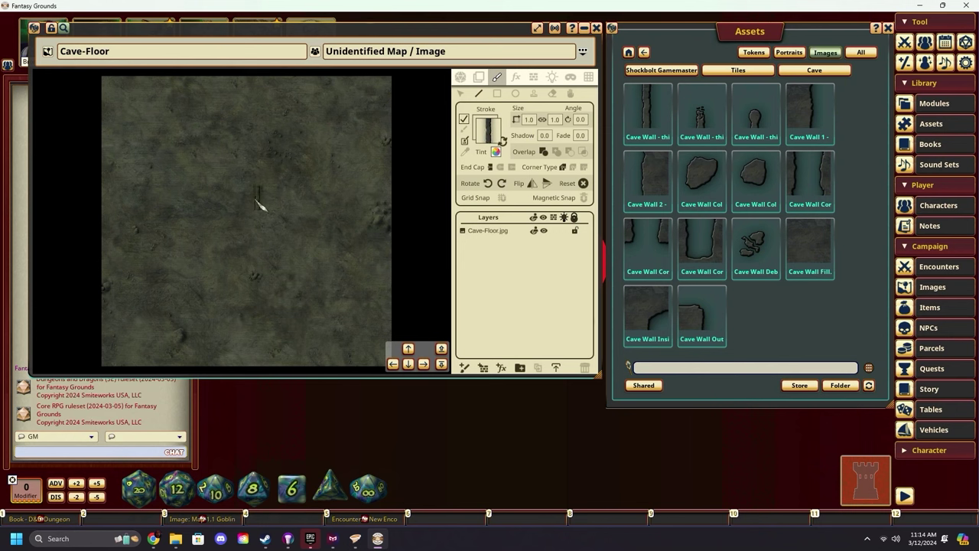
left_click_drag(107, 218, 113, 221)
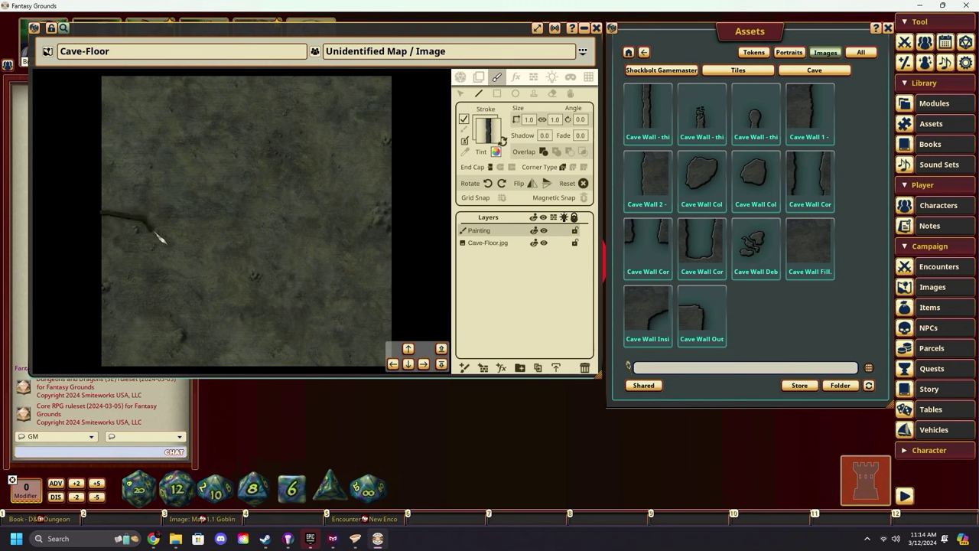
Step: Paint the cave wall down to the bottom edge, across to the right edge, and back around the upper cave
mouse_move(141, 269)
left_mouse_down()
mouse_move(133, 291)
mouse_move(170, 298)
mouse_move(171, 360)
mouse_move(205, 374)
left_mouse_up()
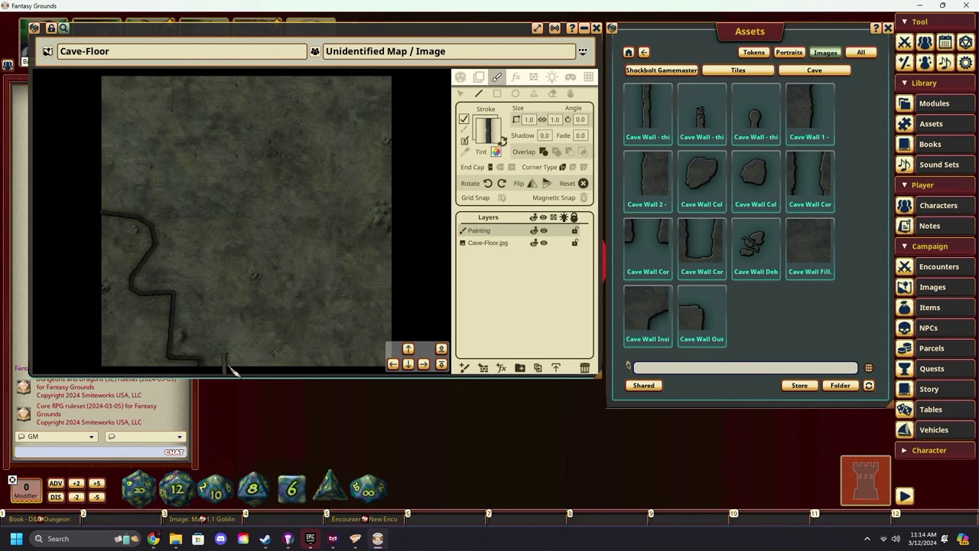
left_click_drag(244, 354, 246, 368)
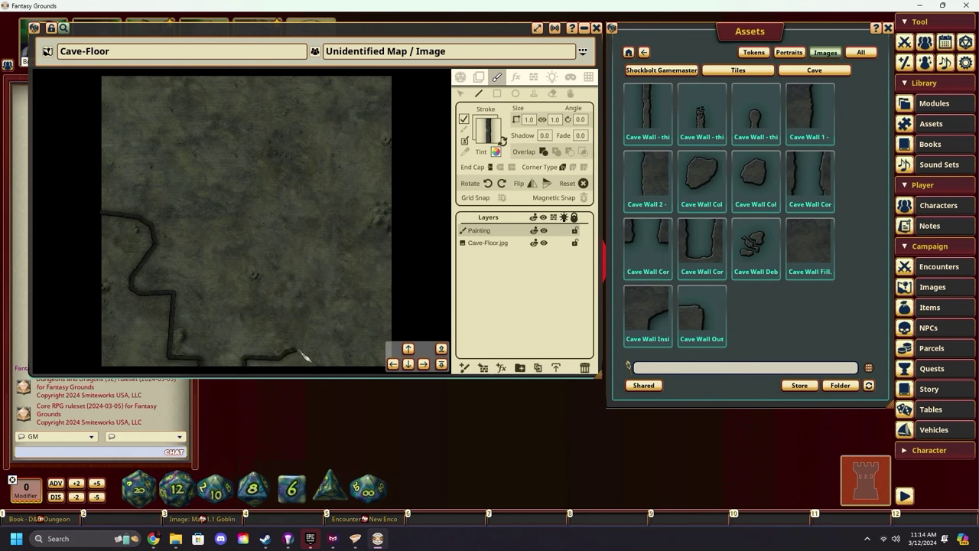
mouse_move(333, 301)
left_mouse_down()
mouse_move(360, 284)
mouse_move(345, 256)
mouse_move(372, 236)
mouse_move(394, 238)
left_mouse_up()
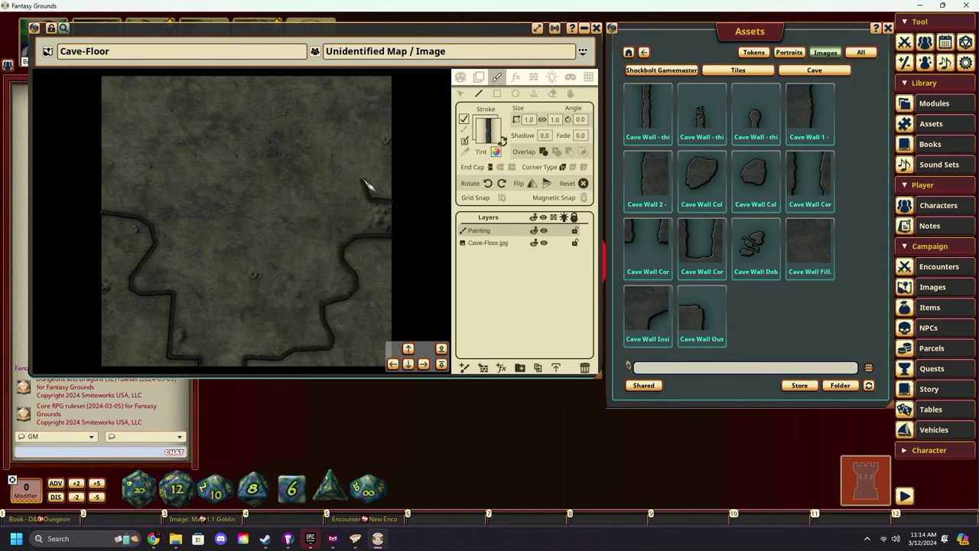
mouse_move(322, 148)
left_mouse_down()
mouse_move(302, 164)
mouse_move(308, 203)
mouse_move(265, 210)
mouse_move(248, 166)
mouse_move(219, 137)
mouse_move(196, 171)
left_mouse_up()
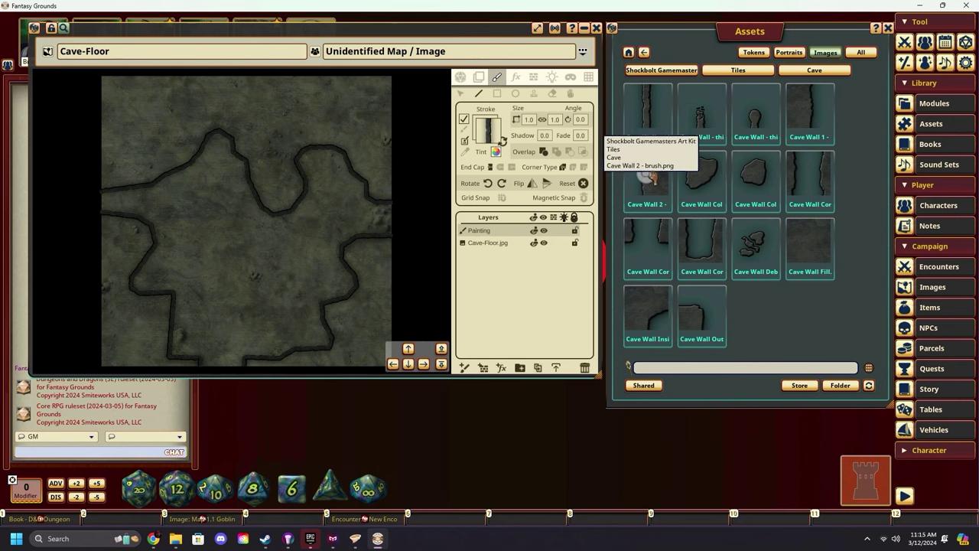
Step: Switch the wall brush to the Cave Wall 2 image, then pan and zoom to inspect the map
left_click_drag(649, 176, 490, 131)
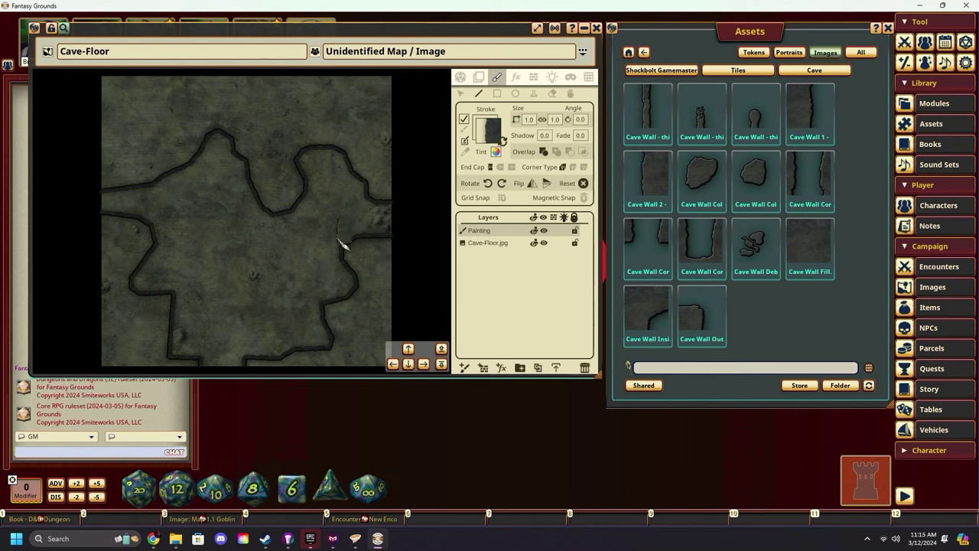
mouse_move(376, 313)
left_mouse_down()
mouse_move(350, 221)
mouse_move(367, 205)
mouse_move(339, 276)
mouse_move(367, 299)
mouse_move(396, 252)
mouse_move(358, 205)
left_mouse_up()
scroll(376, 260, "up", 5)
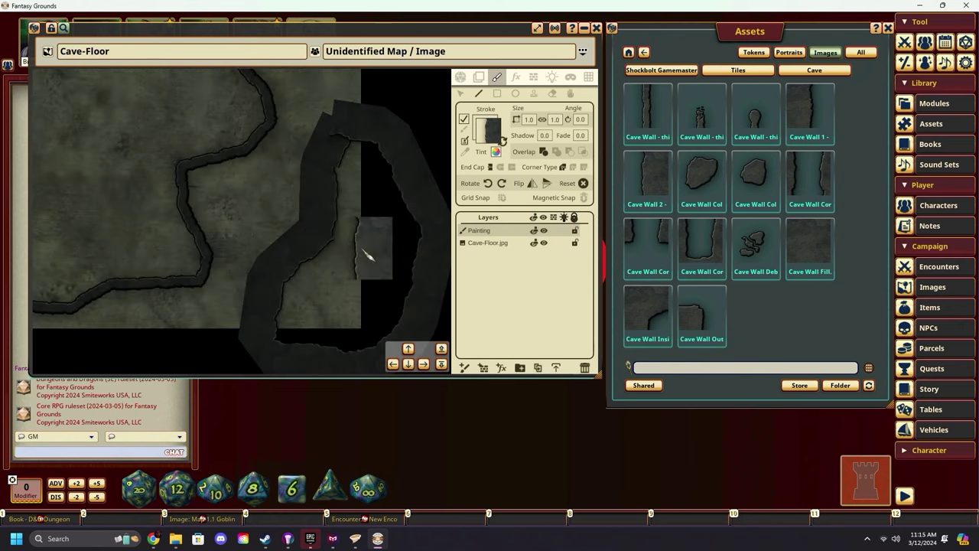
scroll(339, 281, "down", 2)
key("ctrl+z")
scroll(336, 264, "down", 4)
scroll(306, 245, "up", 4)
left_click_drag(265, 135, 284, 199)
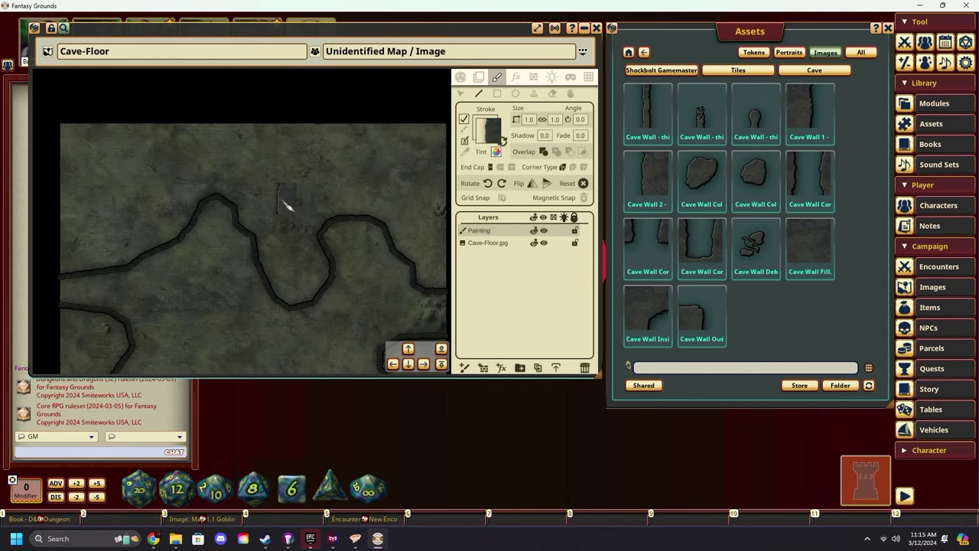
scroll(284, 197, "down", 4)
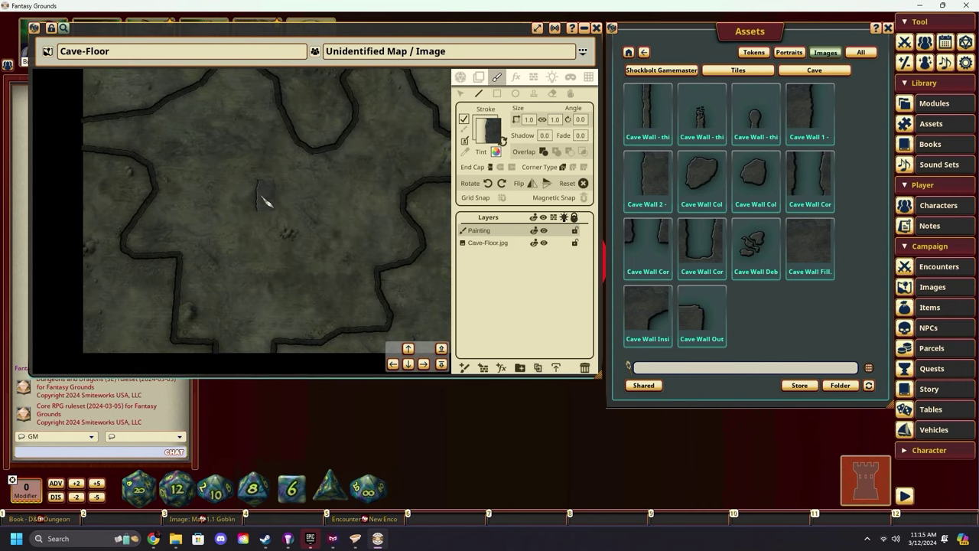
scroll(339, 199, "down", 4)
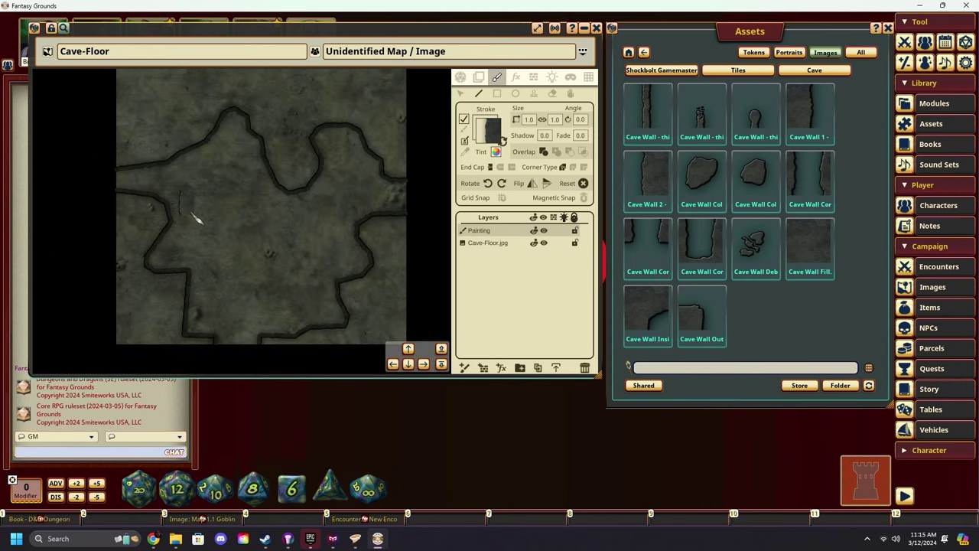
left_click_drag(275, 212, 256, 216)
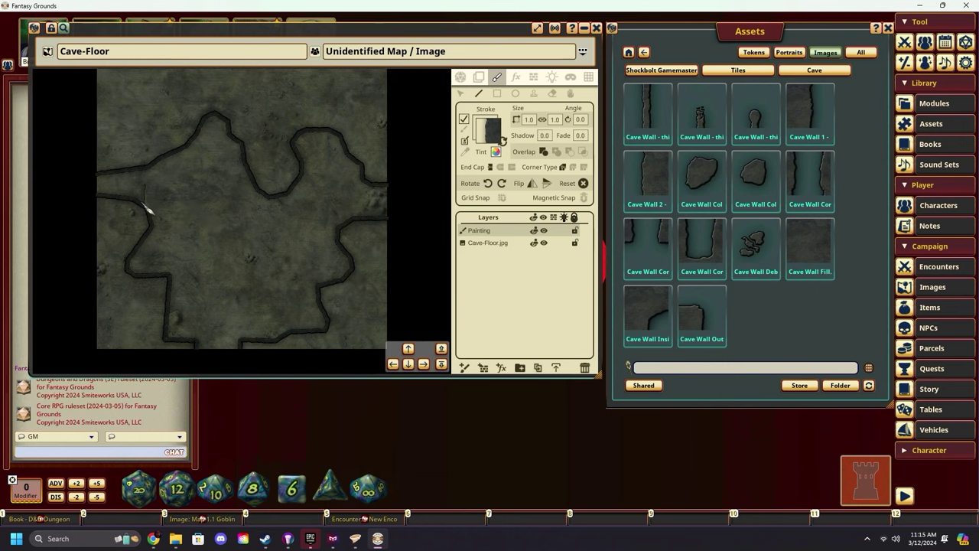
Step: Create line-of-sight walls from the painted cave walls with Duplicate Paint Layer As Walls, and inspect them
left_click(536, 81)
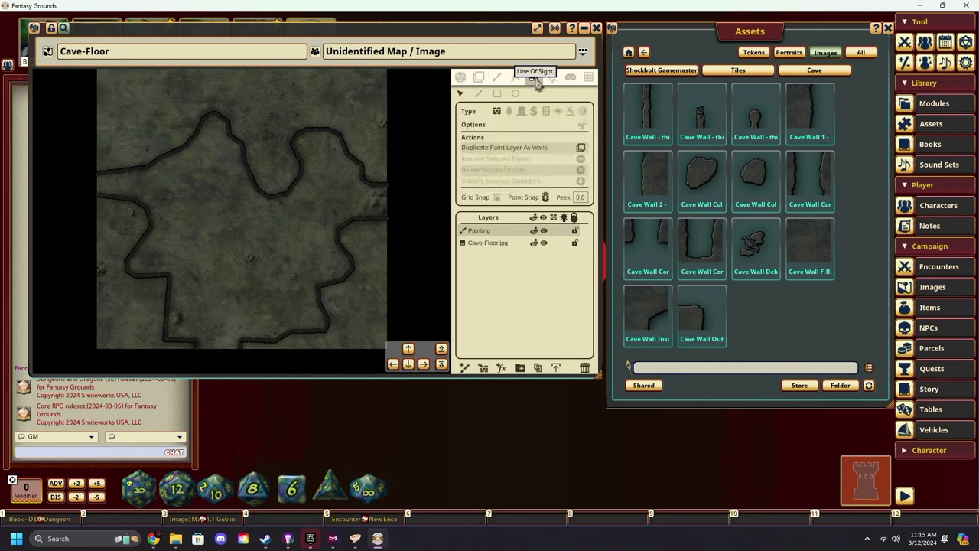
left_click(508, 148)
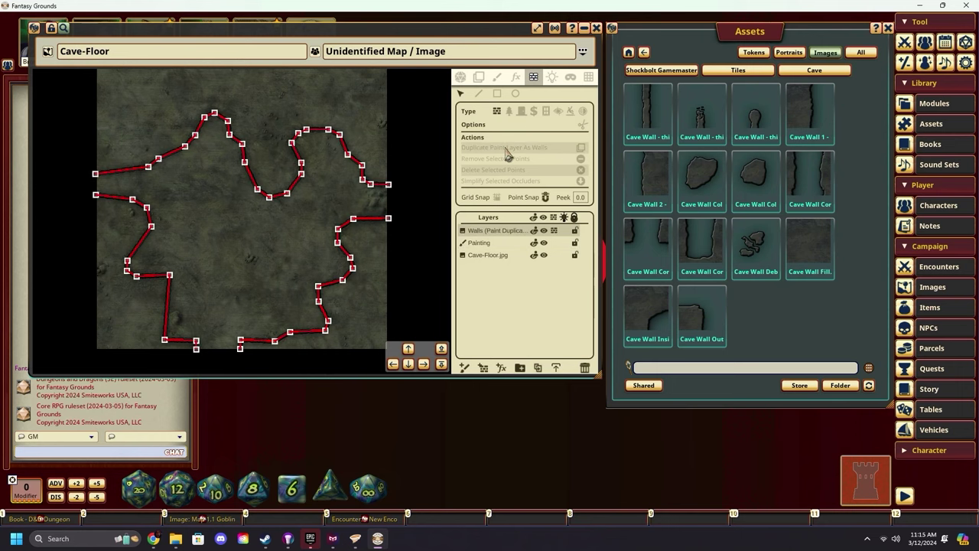
scroll(127, 199, "up", 3)
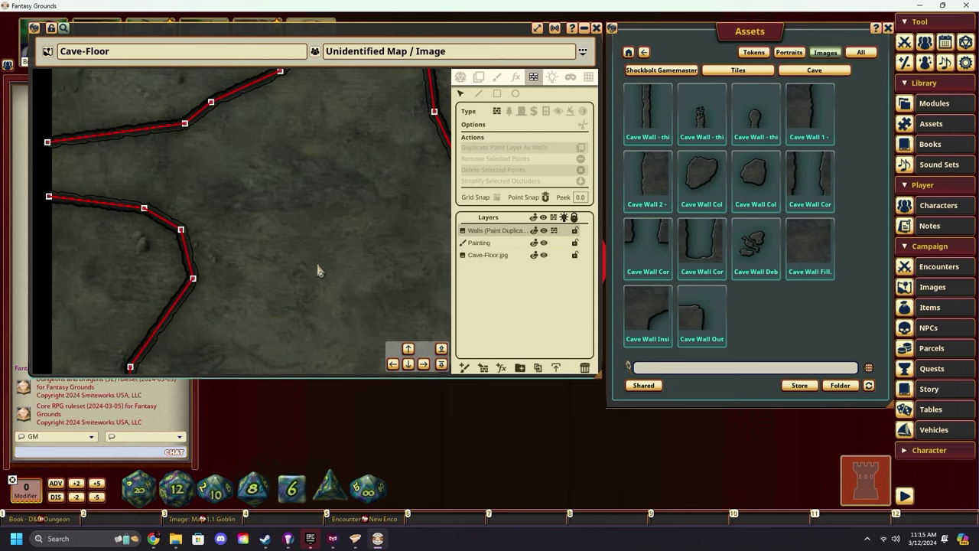
left_click_drag(320, 271, 268, 240)
scroll(188, 261, "down", 2)
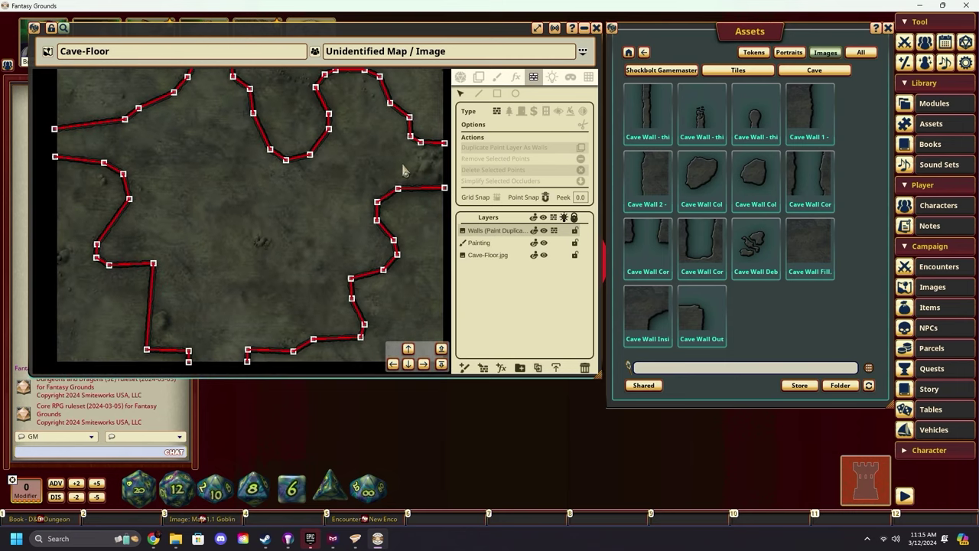
left_click(460, 76)
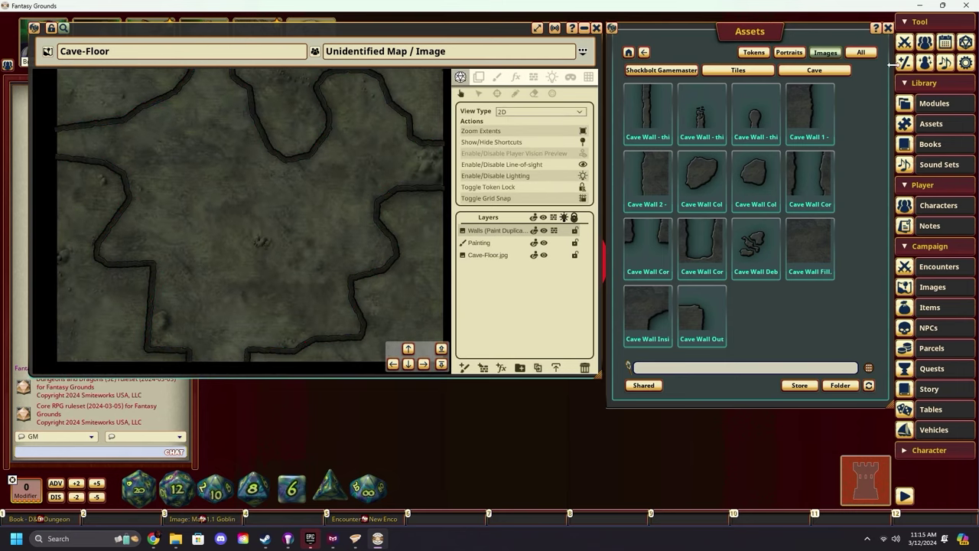
Step: From the Combat Tracker, place two party character tokens, Goblin 2 and another goblin on the map
left_click(905, 42)
left_click_drag(570, 97, 632, 69)
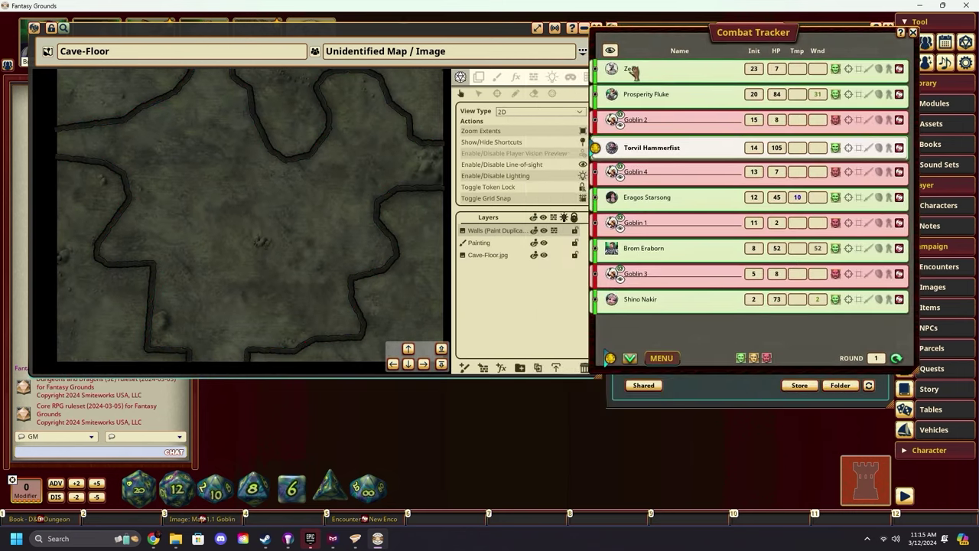
left_click_drag(152, 162, 167, 169)
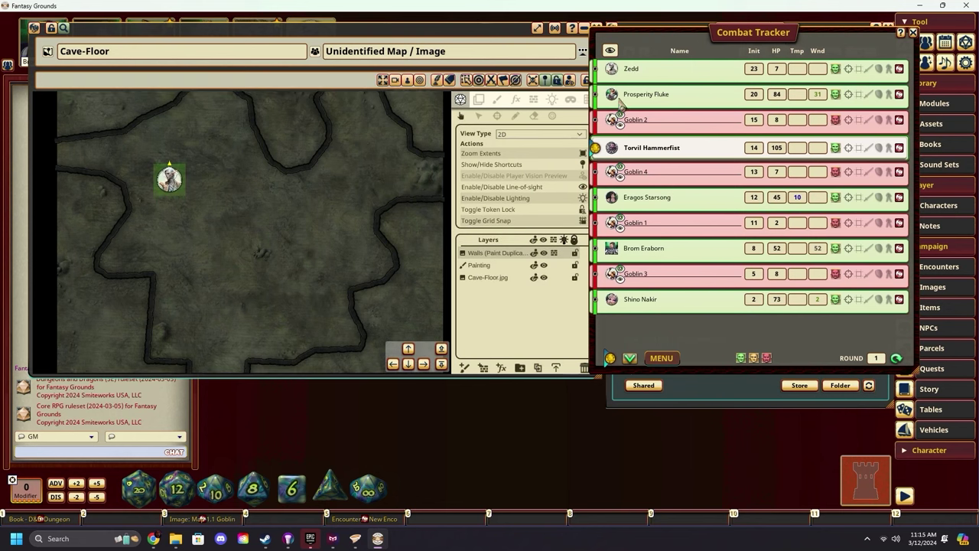
left_click_drag(617, 99, 171, 225)
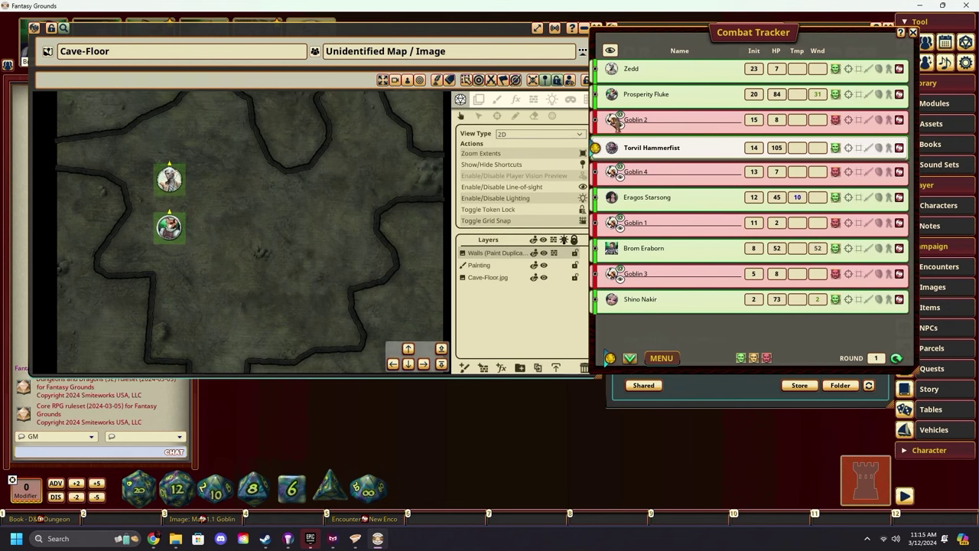
left_click_drag(615, 122, 346, 115)
left_click_drag(613, 173, 379, 117)
Step: Select the first character's token and turn on the player vision preview to see its line of sight
left_click(170, 181)
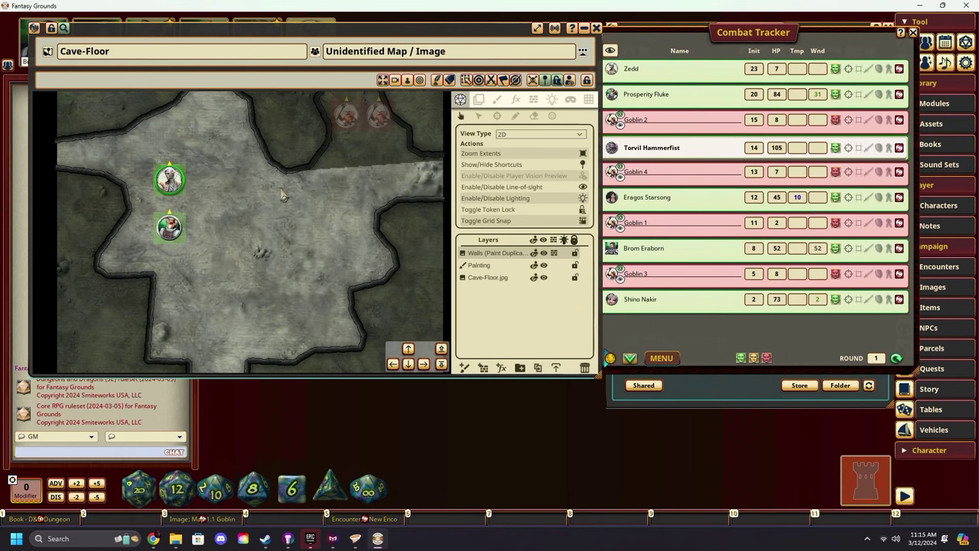
left_click_drag(283, 196, 261, 216)
left_click_drag(201, 215, 268, 233)
scroll(229, 218, "up", 2)
left_click(583, 176)
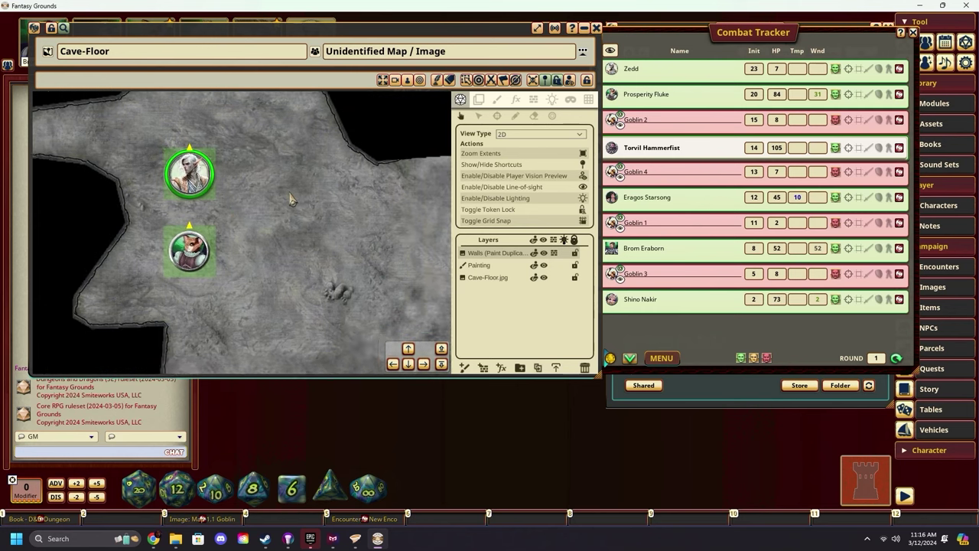
scroll(283, 197, "down", 3)
mouse_move(192, 183)
left_mouse_down()
mouse_move(234, 219)
mouse_move(228, 240)
mouse_move(309, 262)
mouse_move(315, 252)
mouse_move(315, 230)
mouse_move(249, 229)
mouse_move(201, 195)
left_mouse_up()
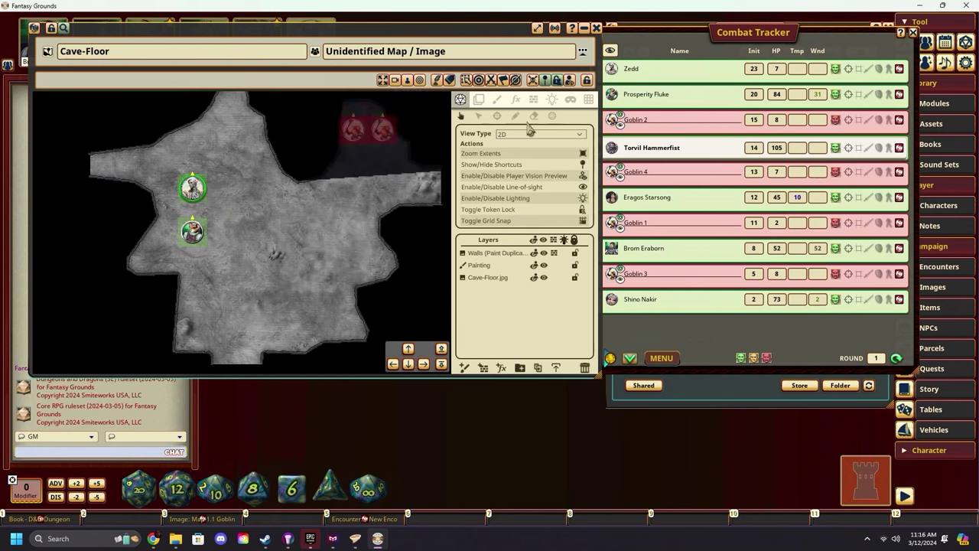
Step: Place two lights, on the cave's east side and at its top, then nudge a character token
left_click(552, 101)
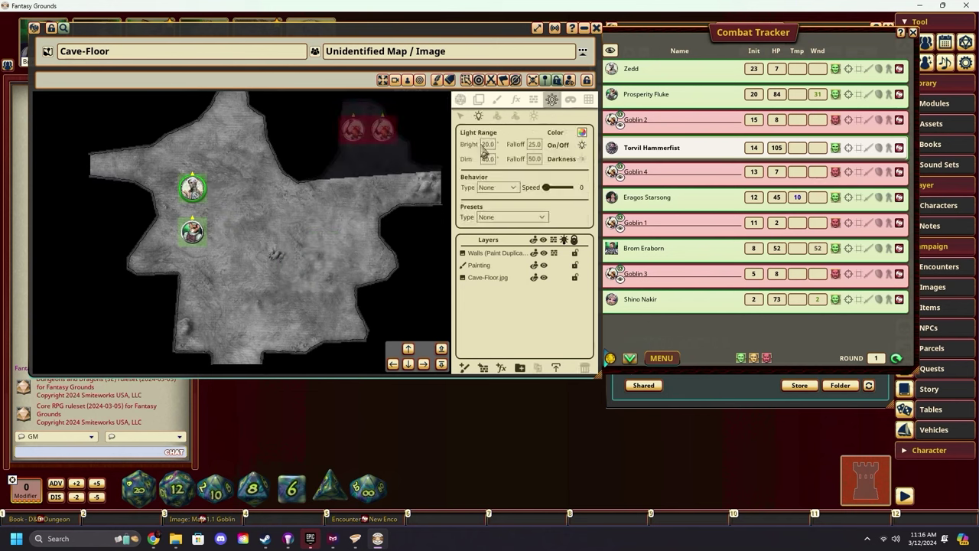
left_click(321, 212)
left_click(226, 117)
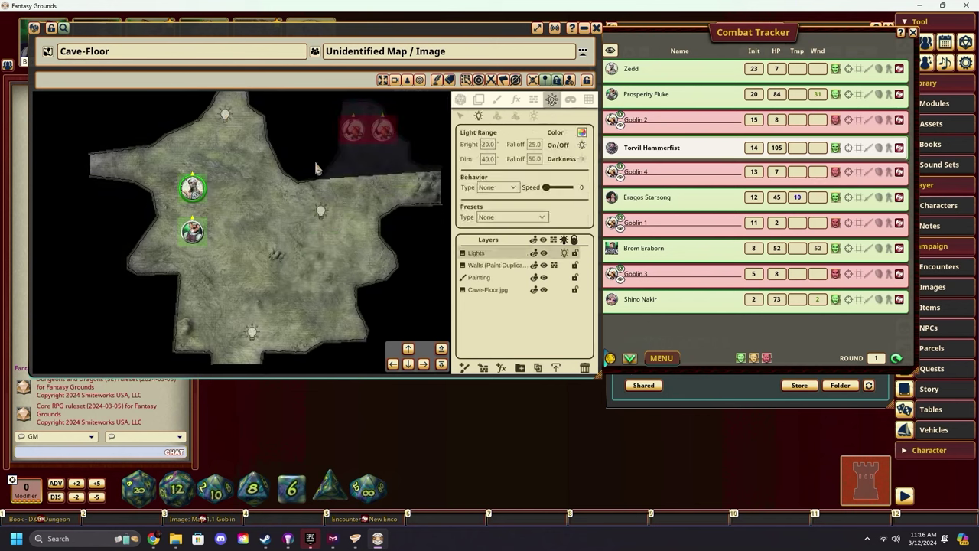
left_click(460, 100)
mouse_move(192, 187)
left_mouse_down()
mouse_move(193, 205)
mouse_move(278, 258)
mouse_move(325, 261)
mouse_move(214, 211)
mouse_move(207, 188)
left_mouse_up()
left_click(395, 79)
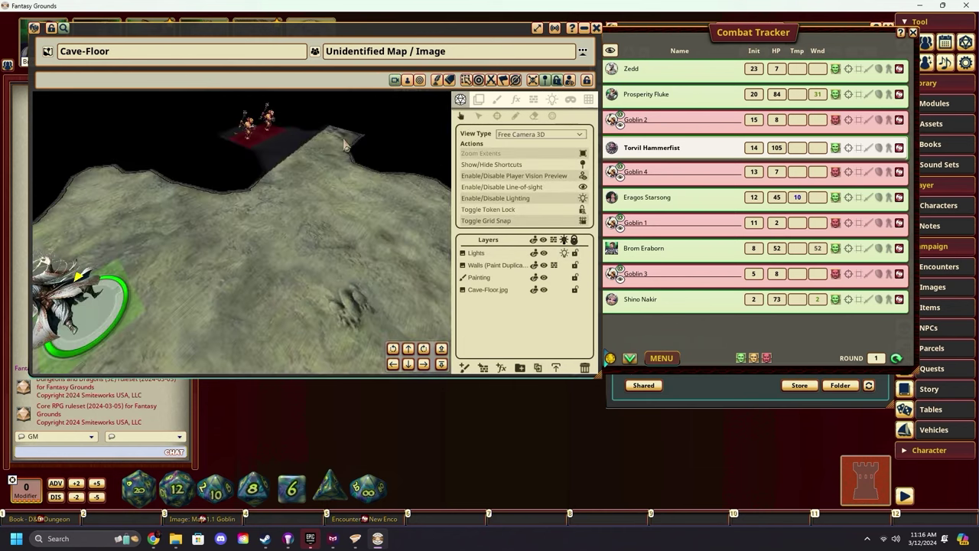
left_click_drag(177, 200, 321, 117)
left_click(408, 81)
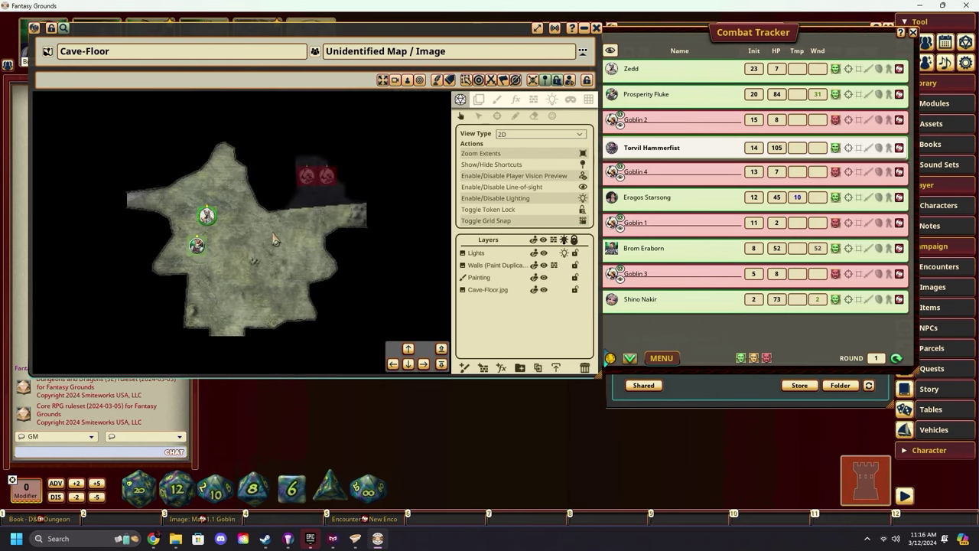
Step: Move a character token down and to the right on the cave map
left_click_drag(207, 215, 226, 238)
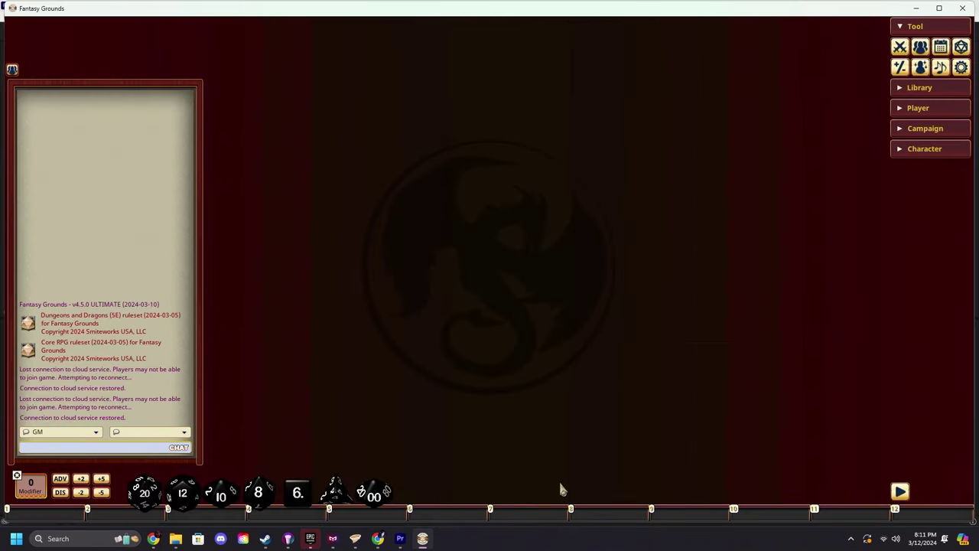